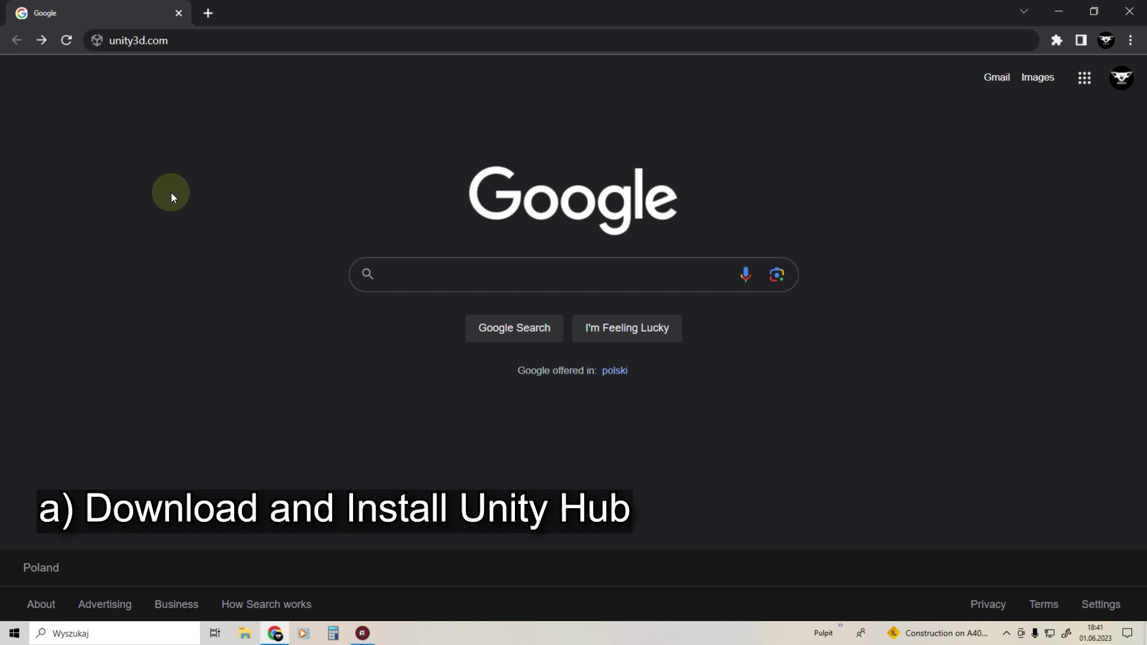
Load unity3d.com and download the Unity Hub installer for Windows via the 2022 LTS page.
left_click(229, 38)
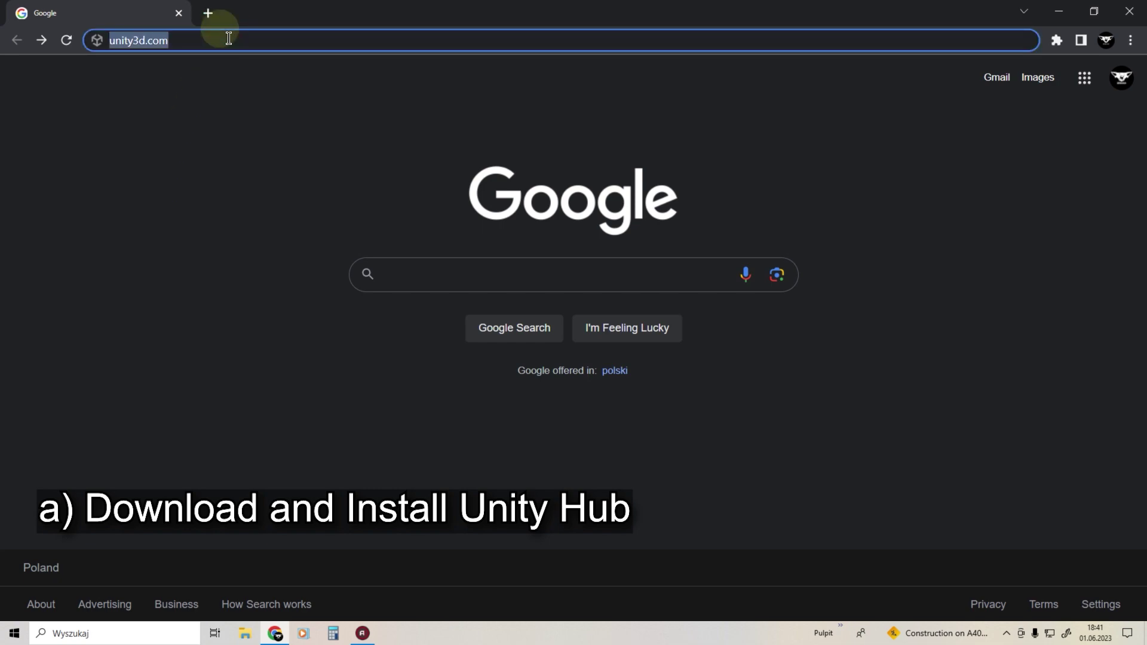
key("Return")
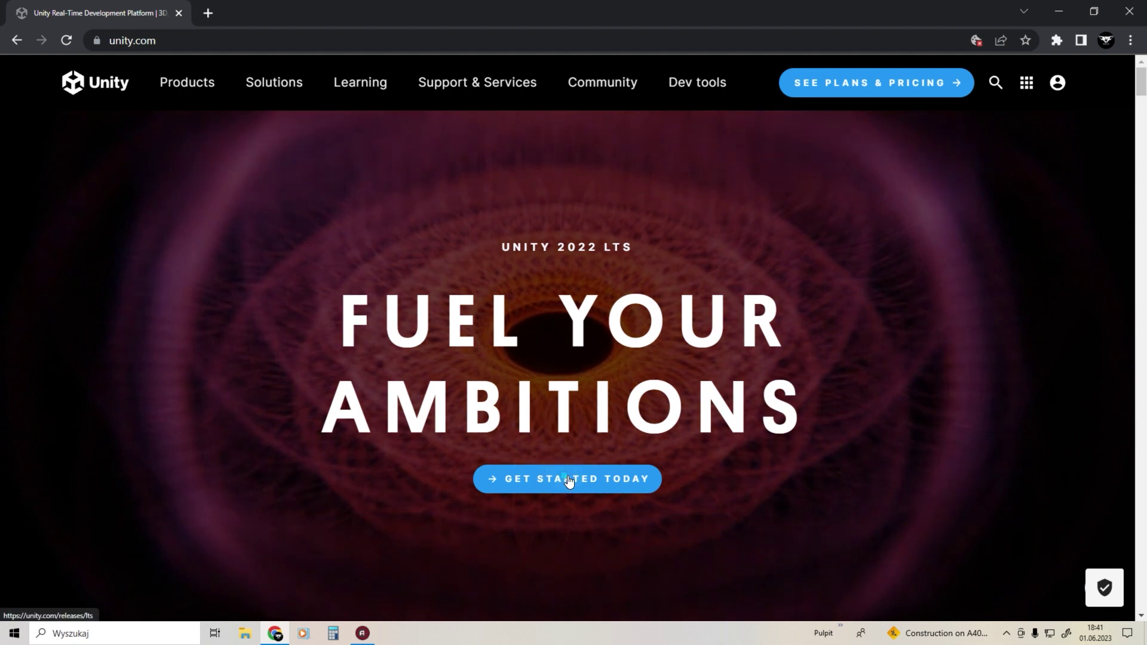
left_click(567, 478)
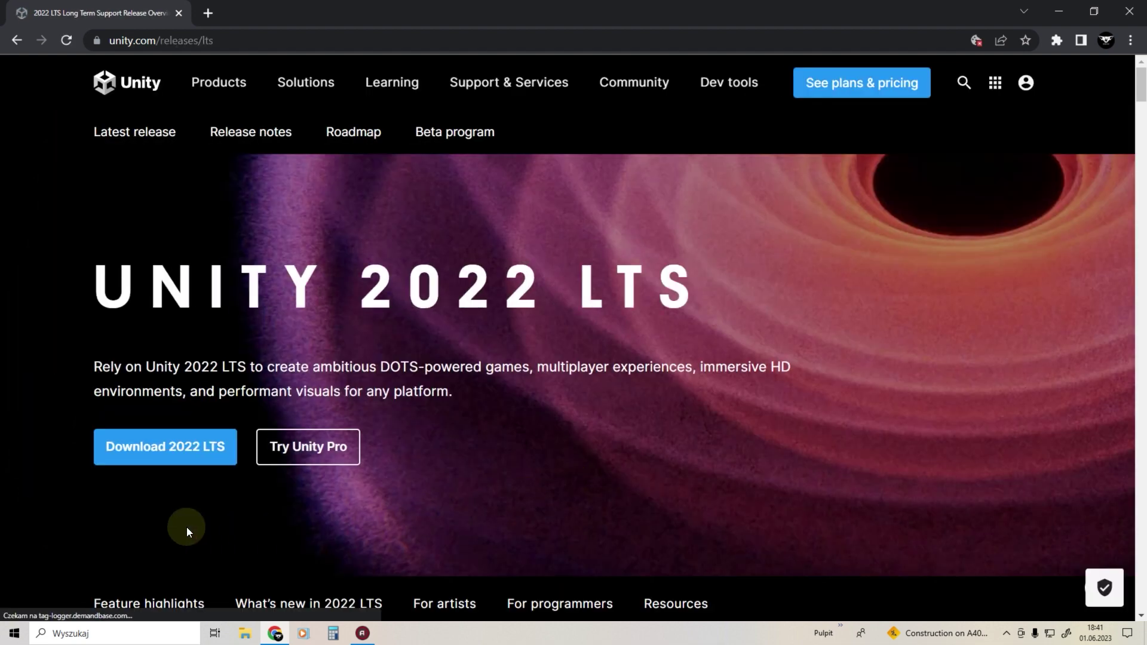
left_click(150, 445)
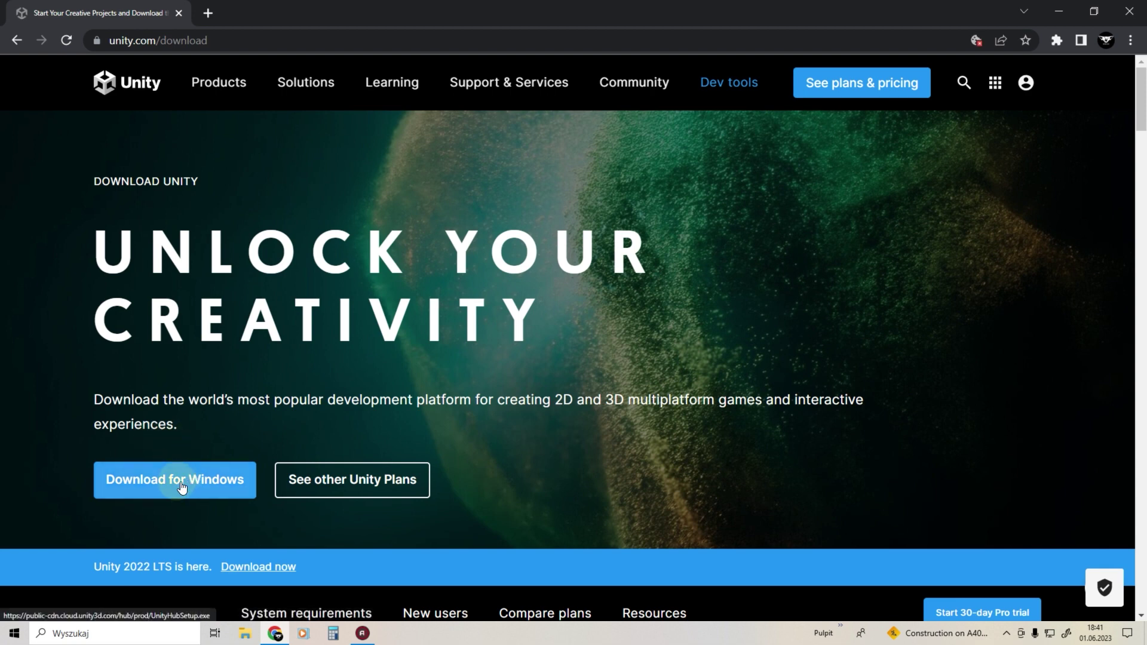
left_click(179, 481)
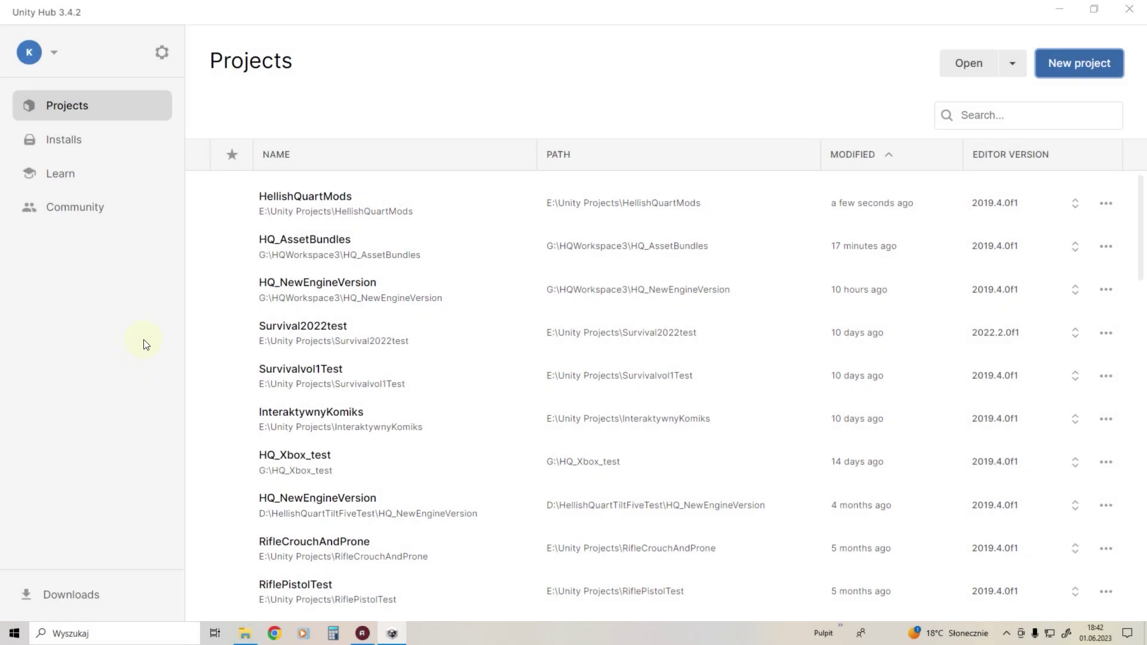
From Unity Hub's Installs, start Install Editor and go to the download archive.
left_click(66, 143)
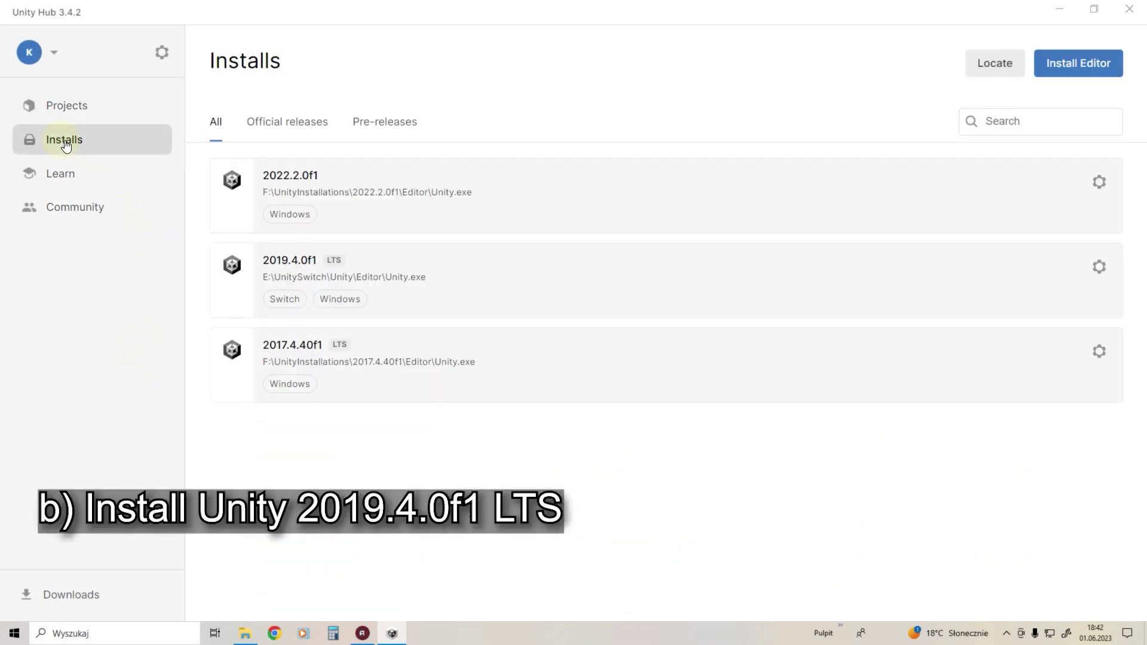
left_click(1071, 64)
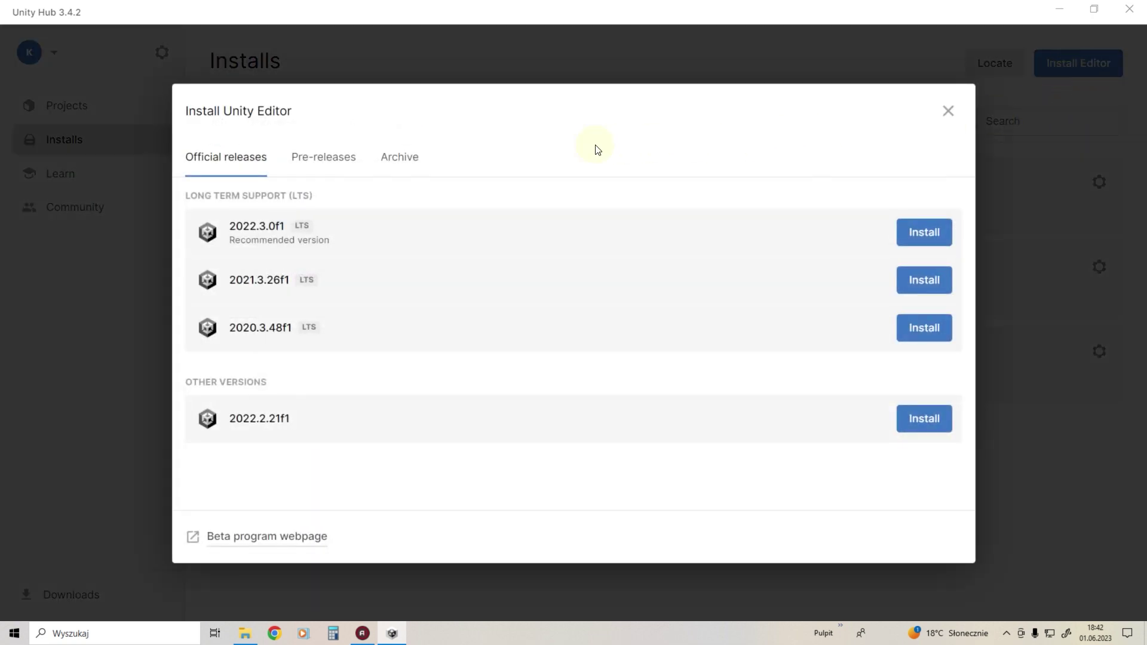
left_click(389, 159)
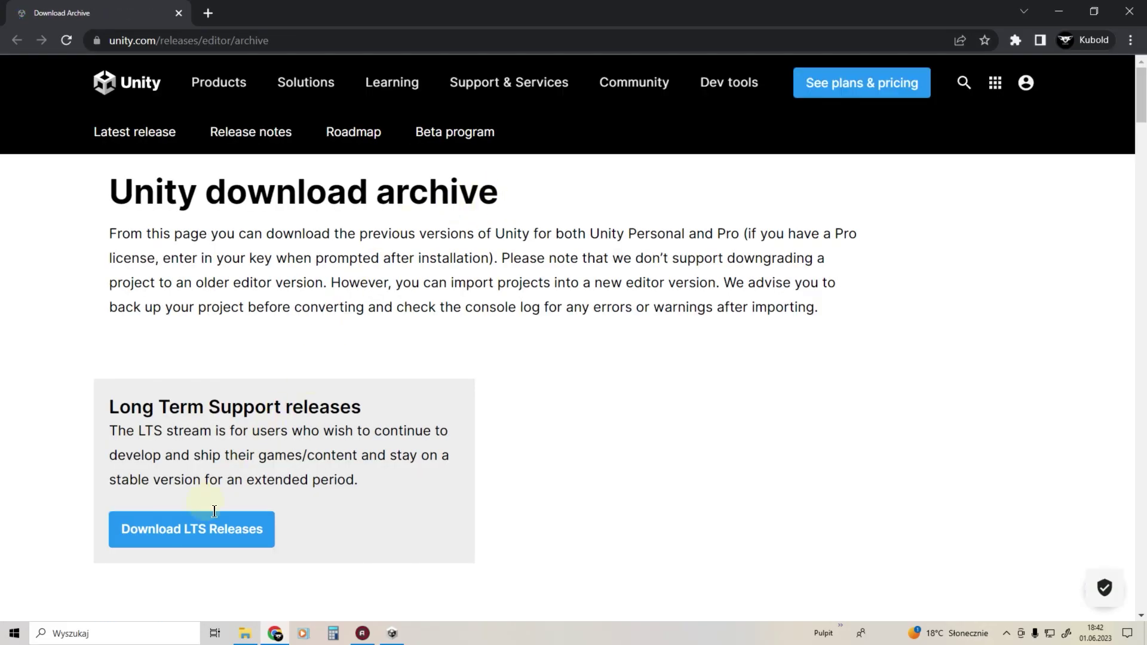
Show the Unity 2019.X releases in the archive and locate Unity 2019.4.0.
scroll(231, 463, "down", 5)
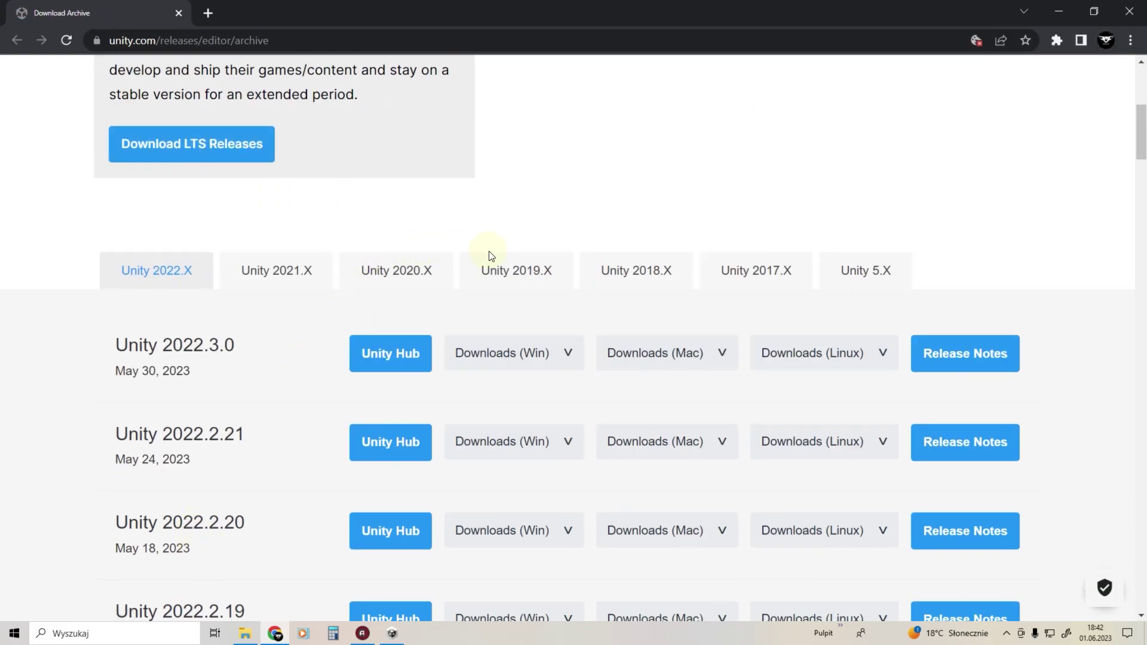
left_click(526, 274)
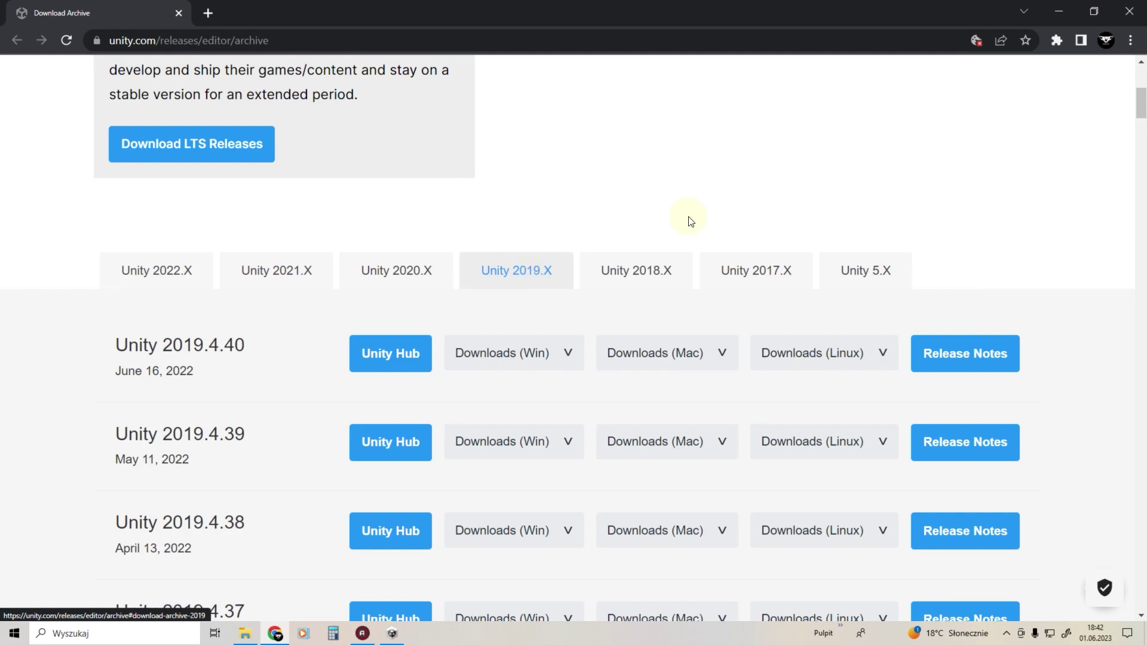
scroll(609, 350, "down", 20)
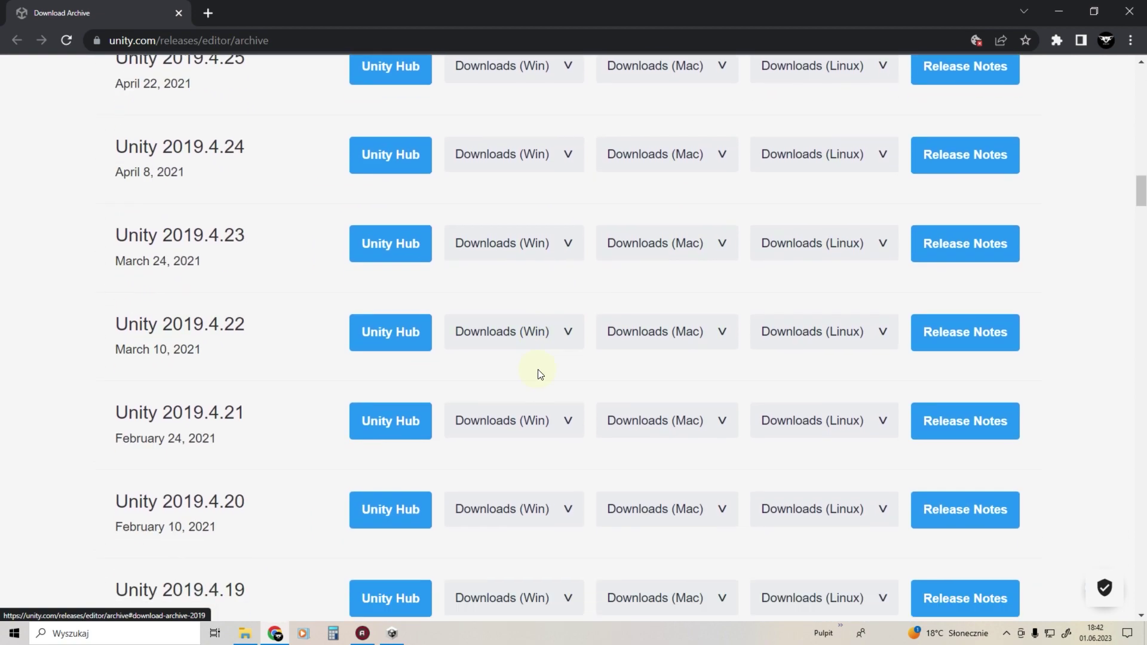
scroll(538, 370, "down", 20)
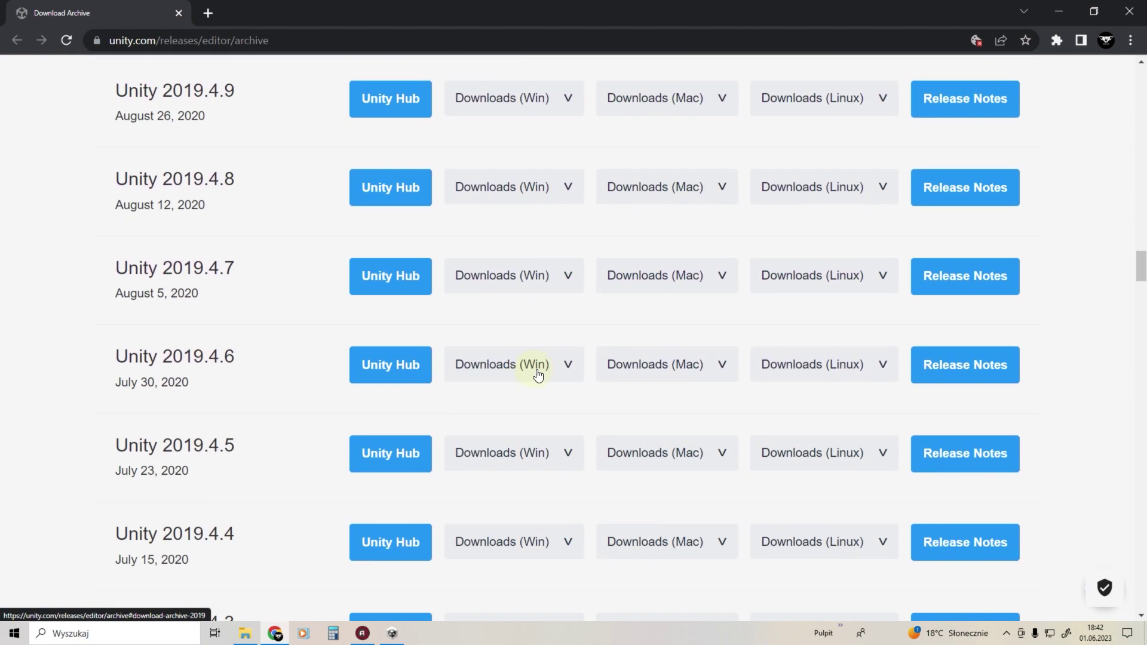
scroll(539, 374, "down", 9)
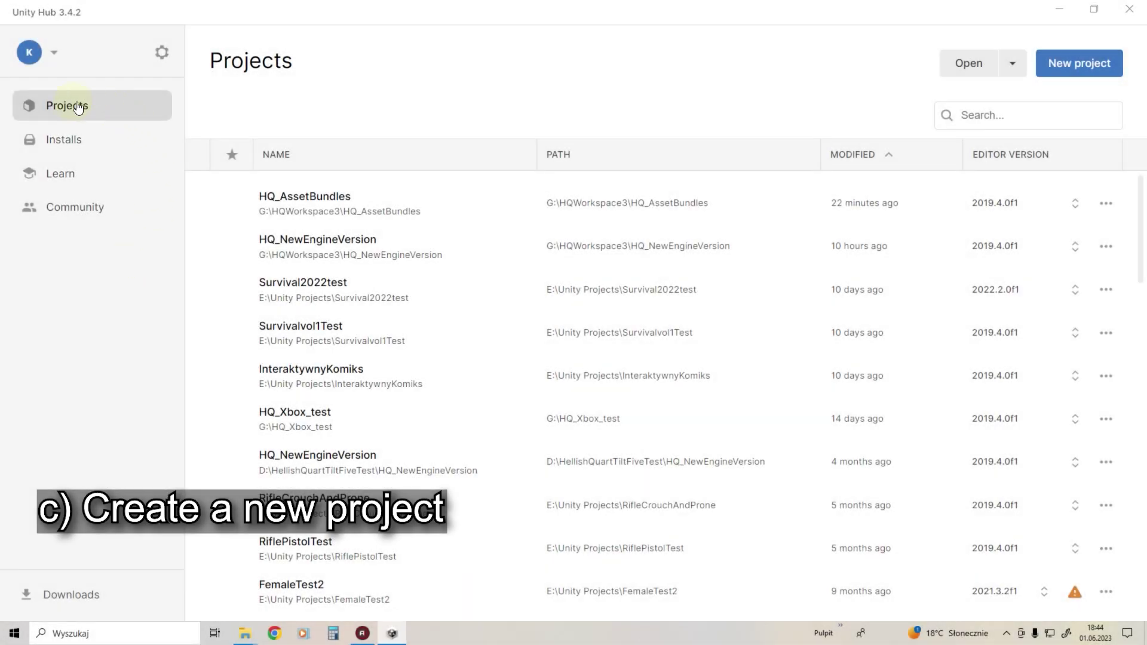
Create a new 3D Core project named HellishQuartMods.
left_click(70, 107)
left_click(1059, 64)
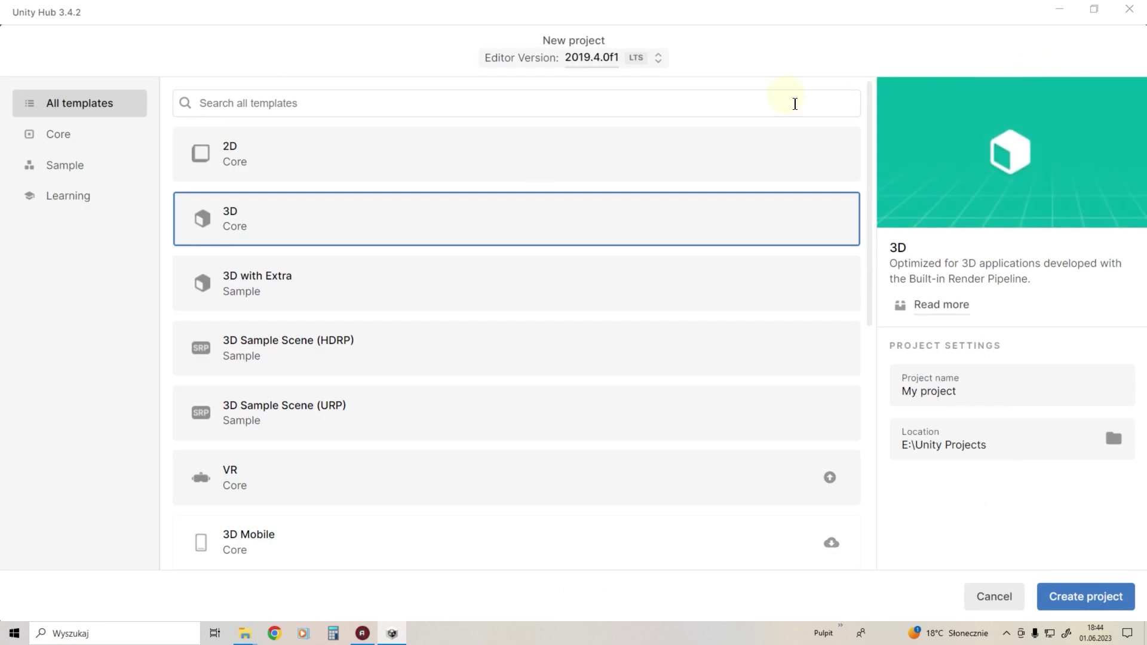
left_click(231, 225)
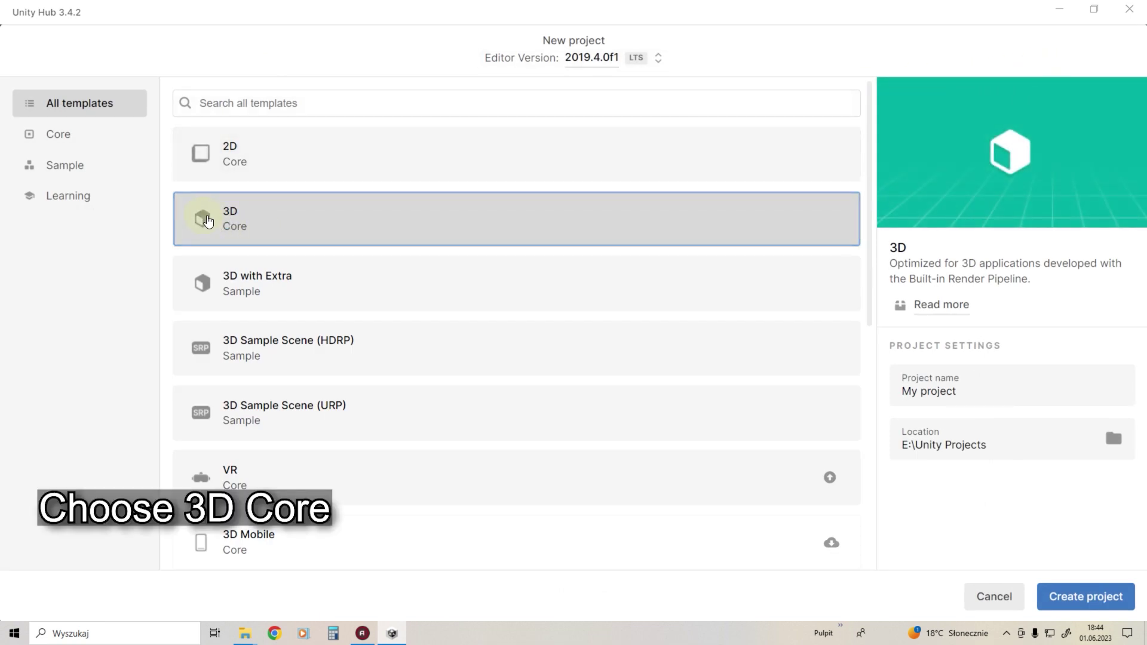
triple_click(963, 389)
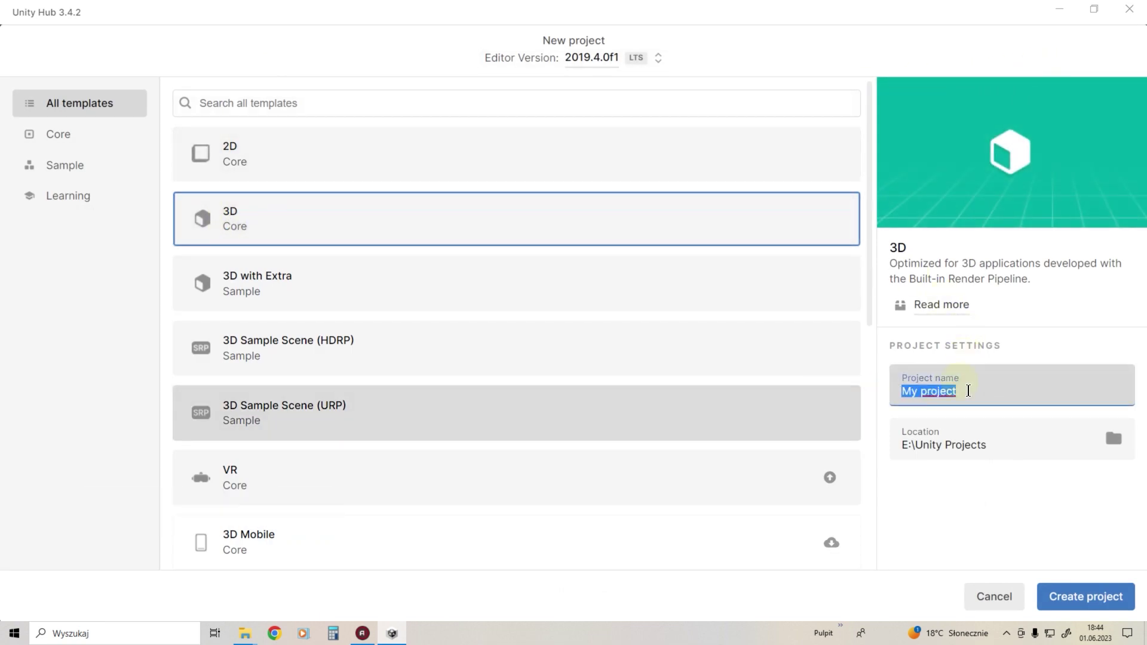
type("HellishQuartMods")
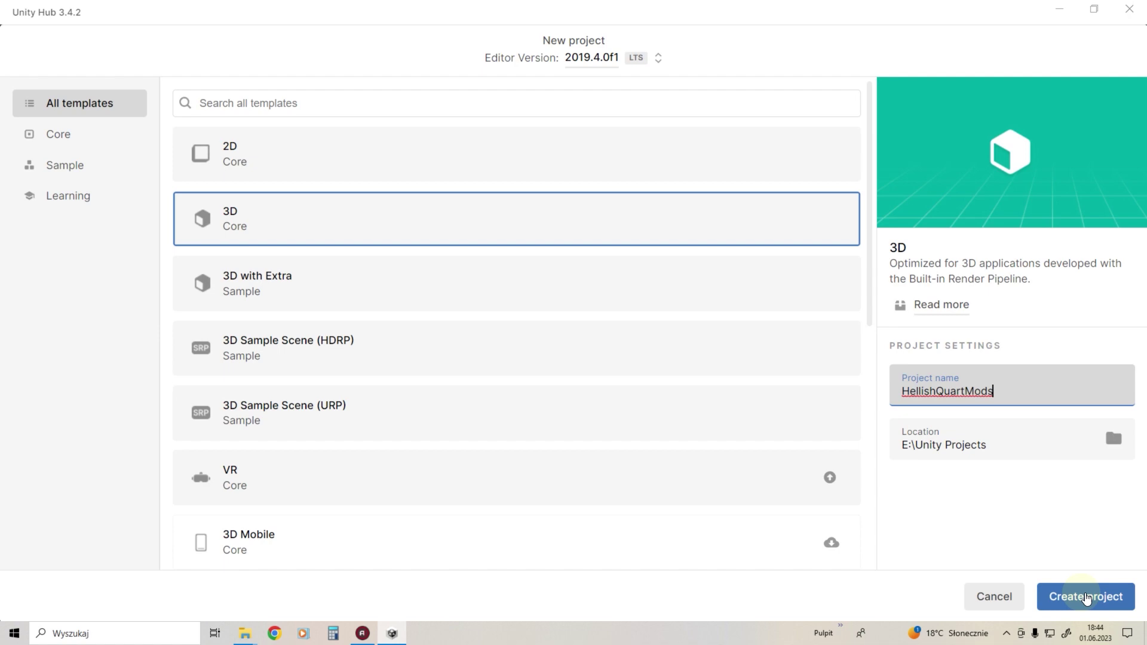
left_click(1087, 596)
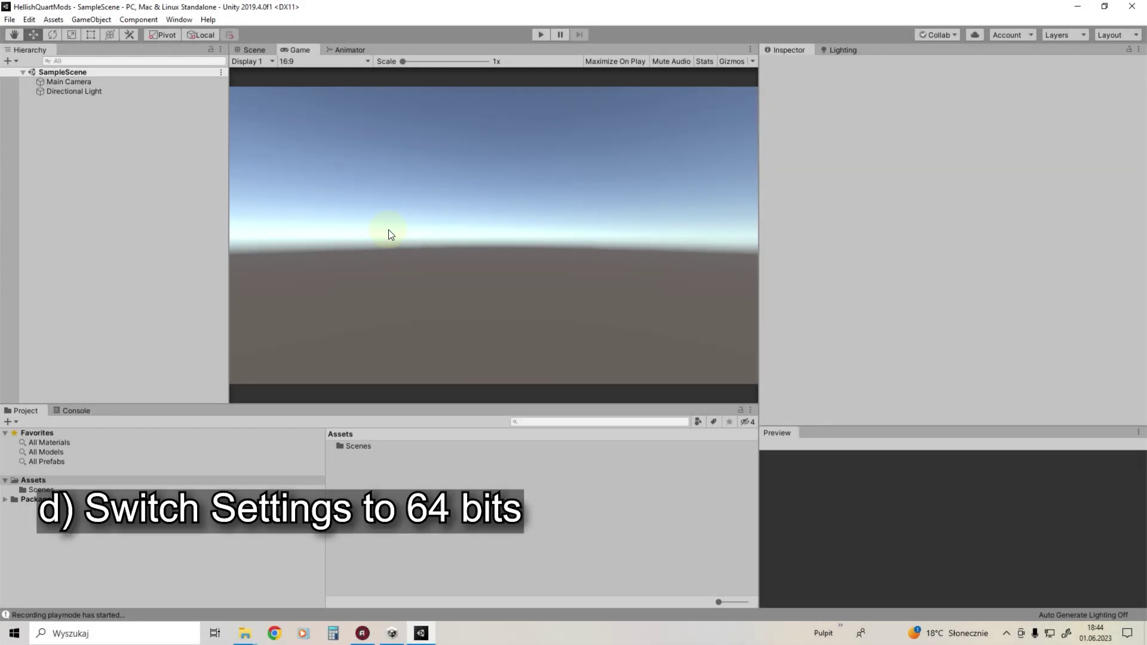
Set the Windows build architecture to x86_64 in Build Settings, then close it.
left_click(9, 19)
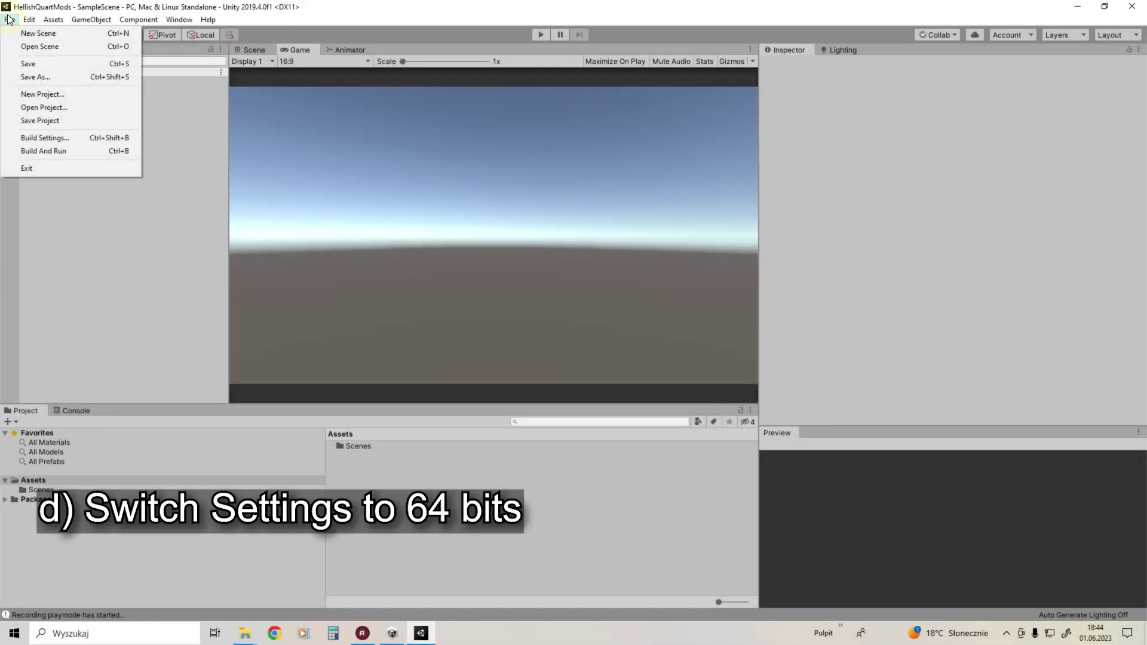
left_click(51, 137)
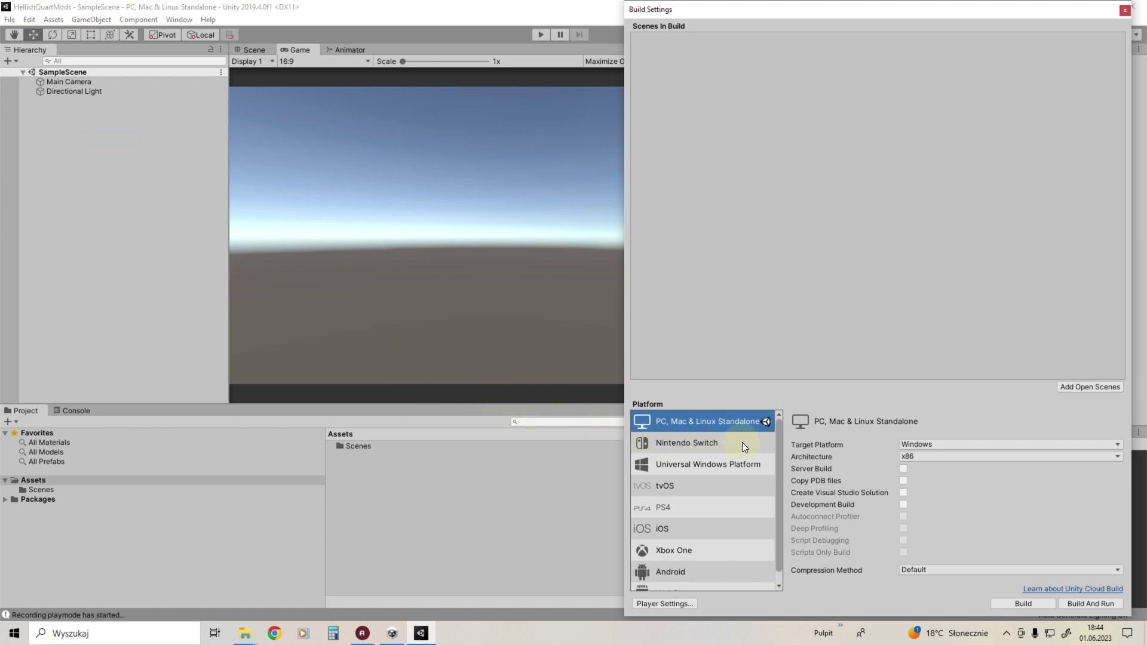
left_click(918, 456)
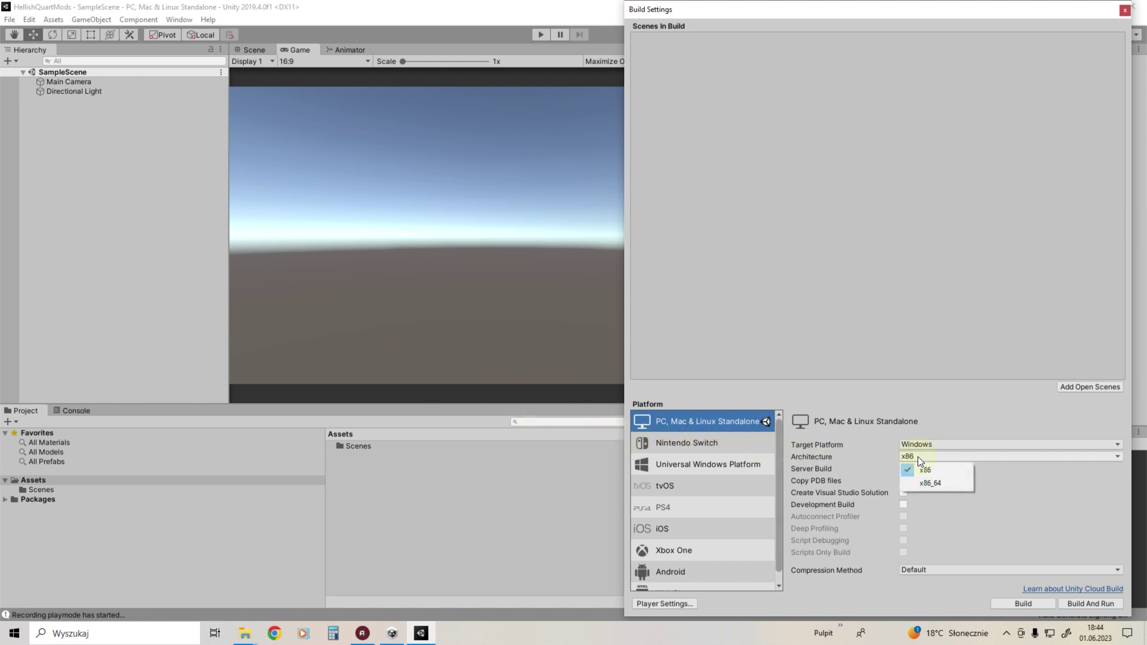
left_click(937, 484)
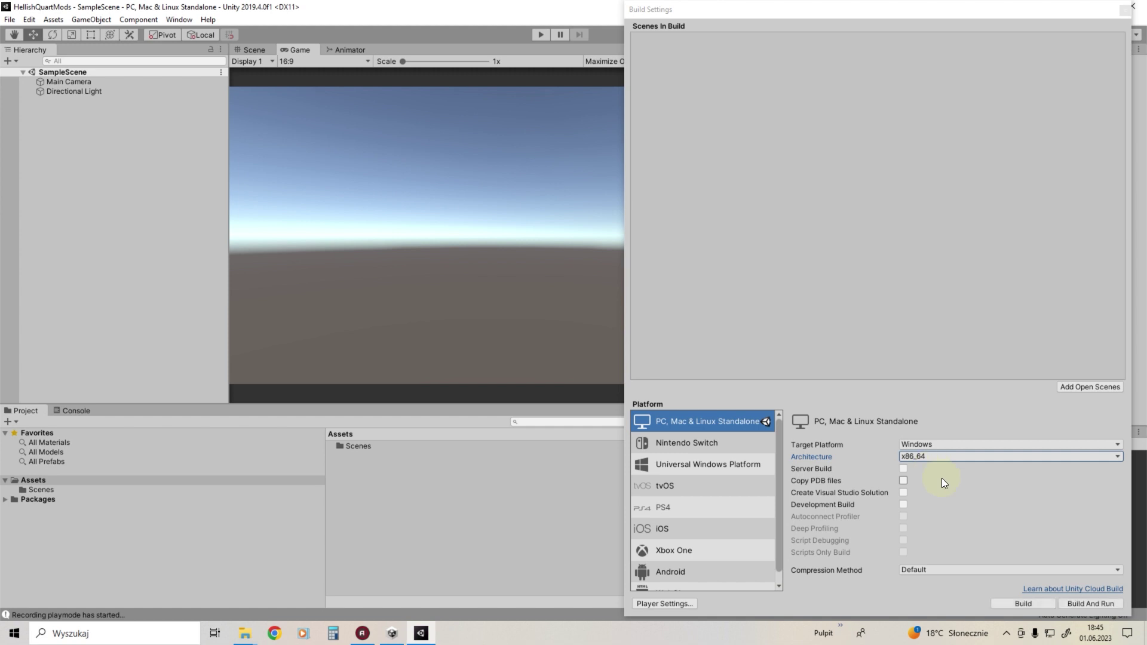
left_click_drag(1034, 10, 1023, 23)
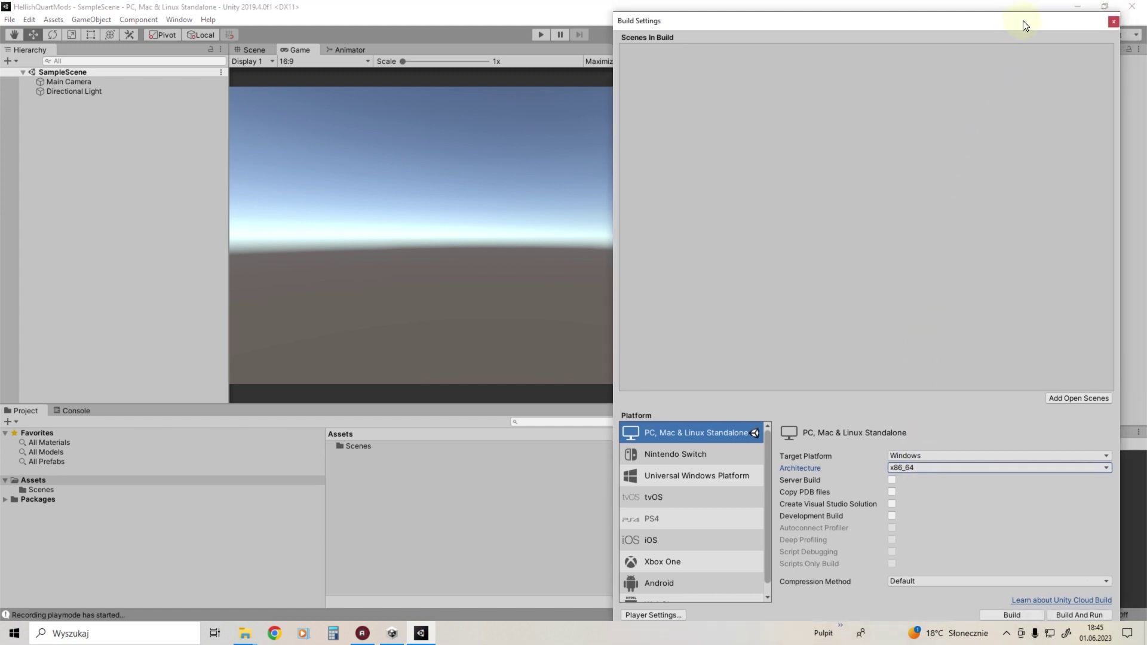
left_click(1114, 23)
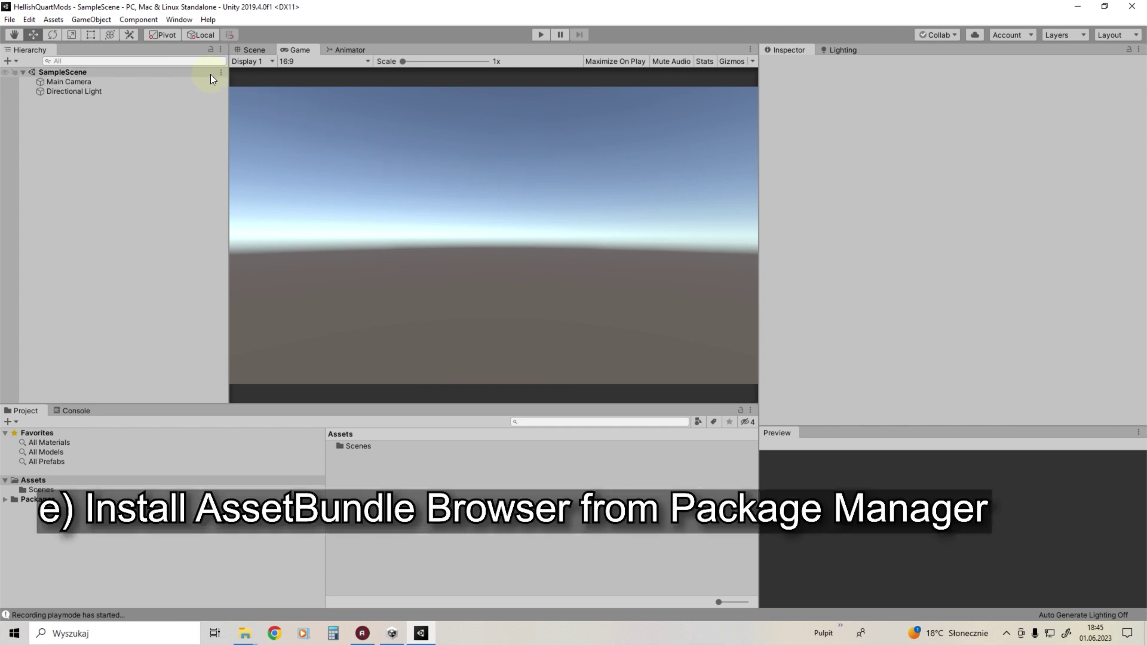
Search the Package Manager for 'asset' and select the Asset Bundle Browser package.
left_click(178, 20)
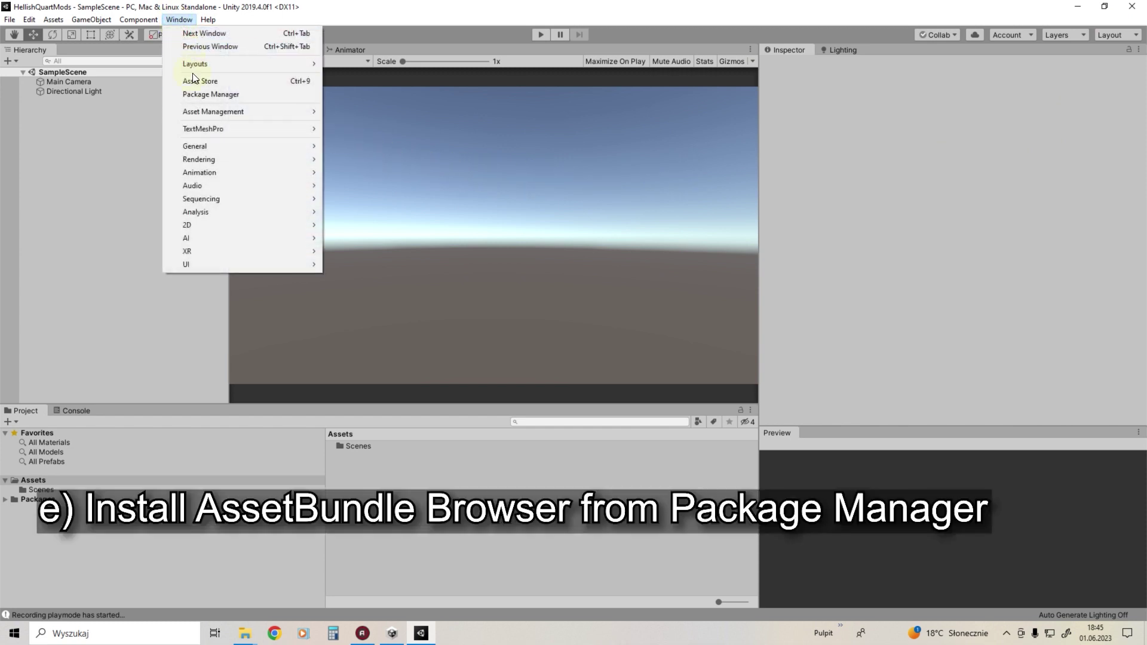
left_click(211, 94)
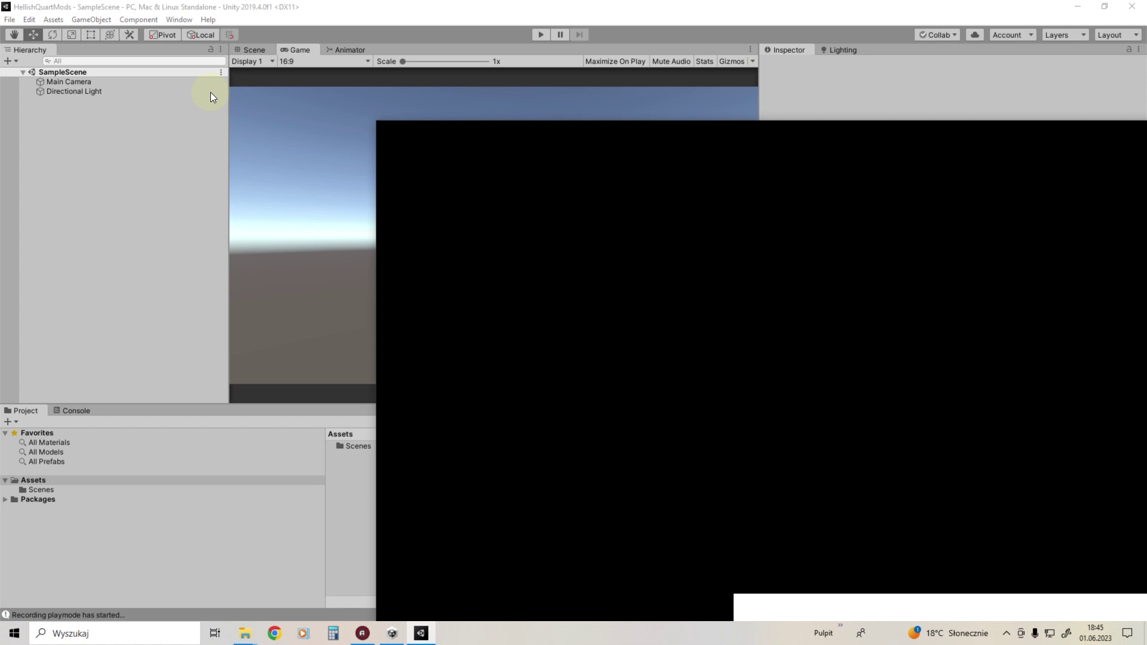
left_click_drag(514, 124, 325, 95)
left_click(675, 109)
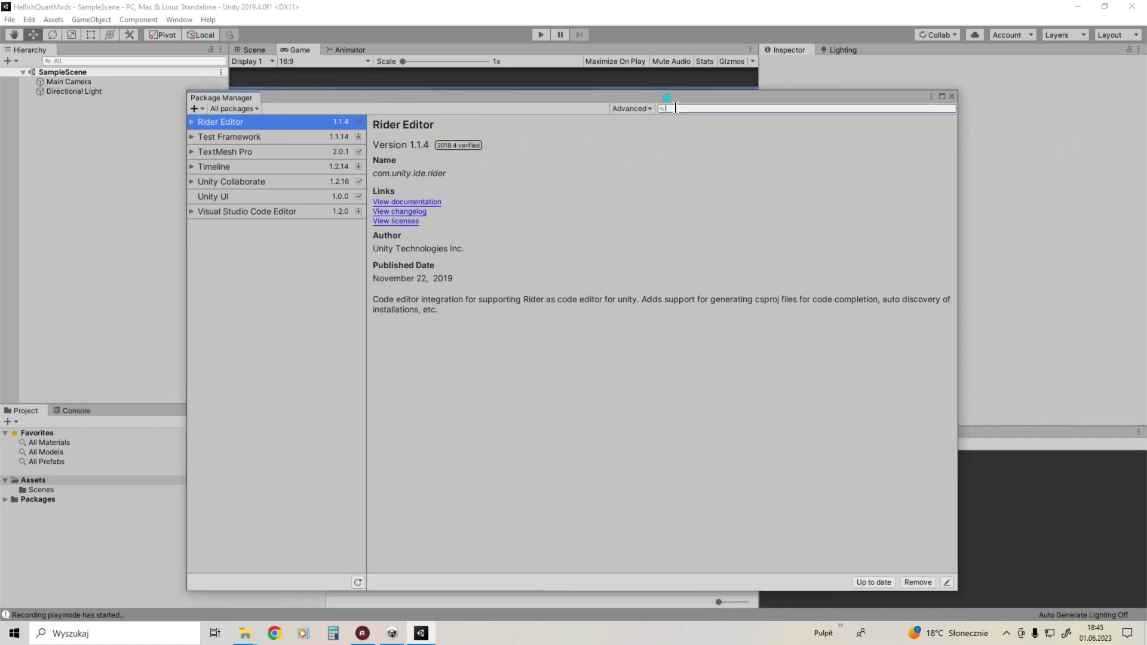
type("asset")
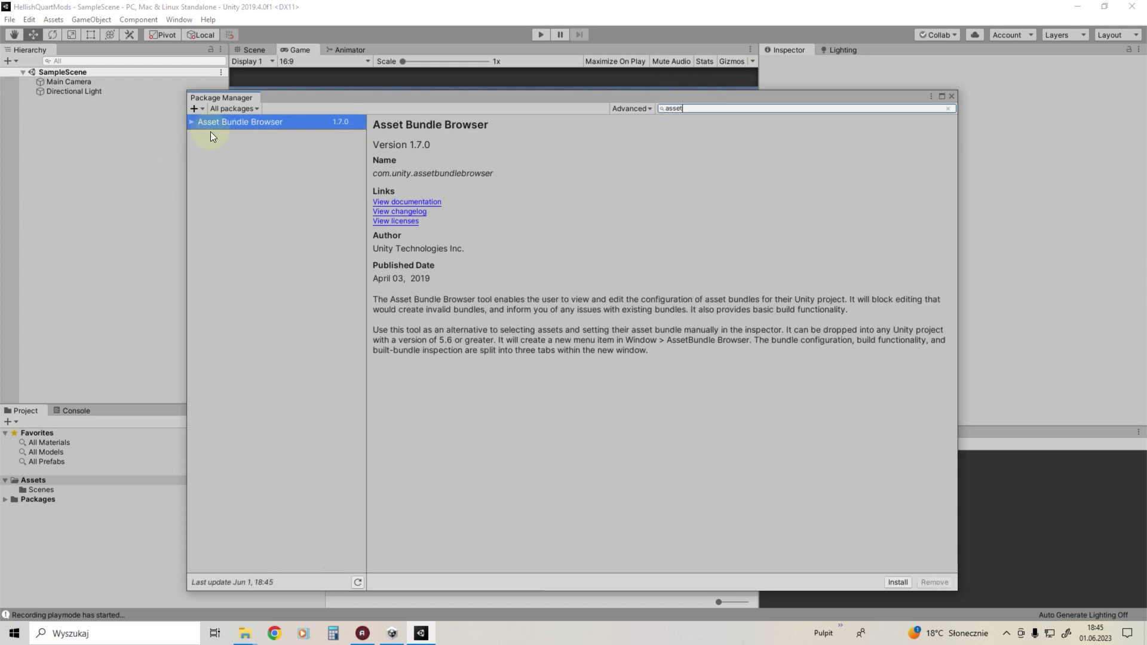
left_click(253, 123)
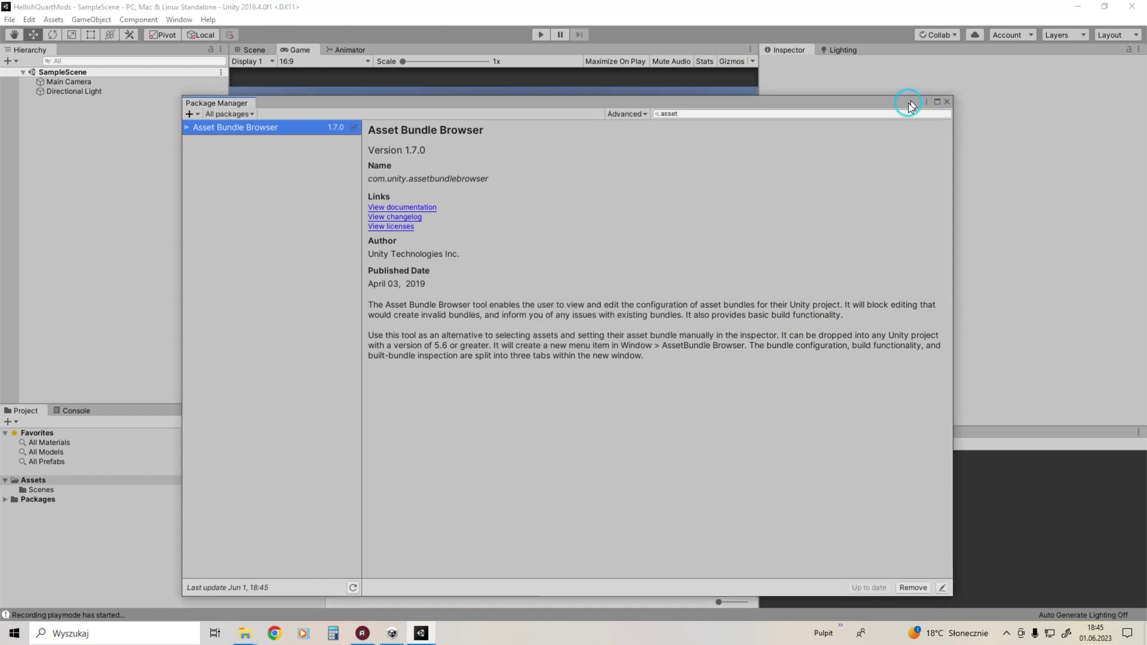
Close Package Manager, then open the AssetBundle Browser and dock it beside the Game view.
left_click(951, 96)
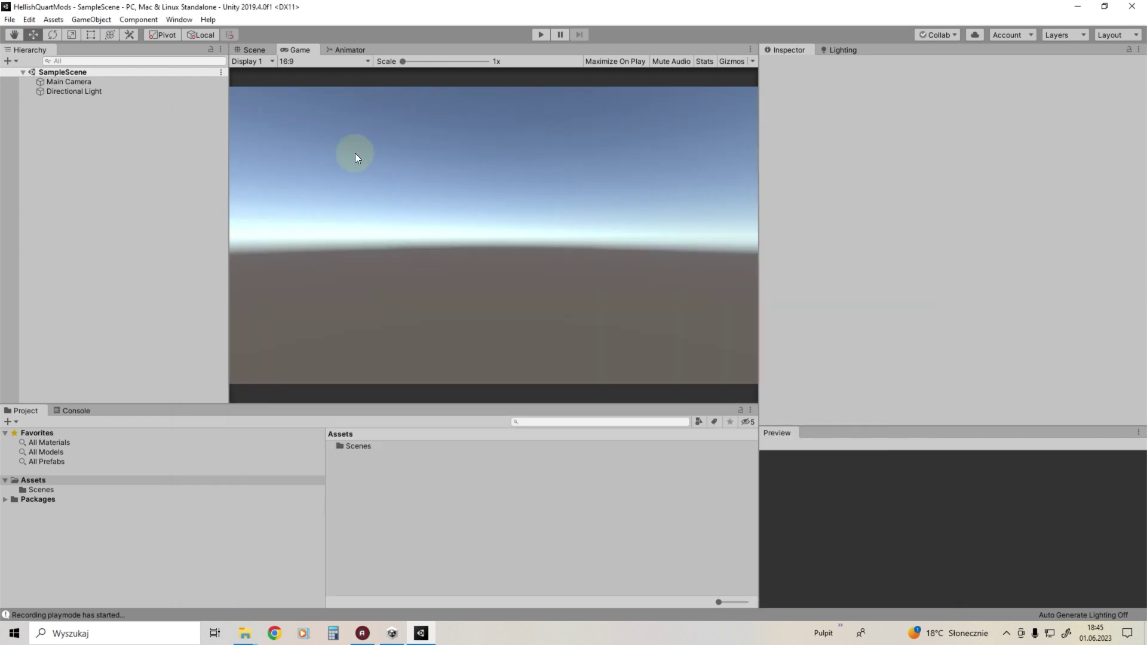
left_click(179, 19)
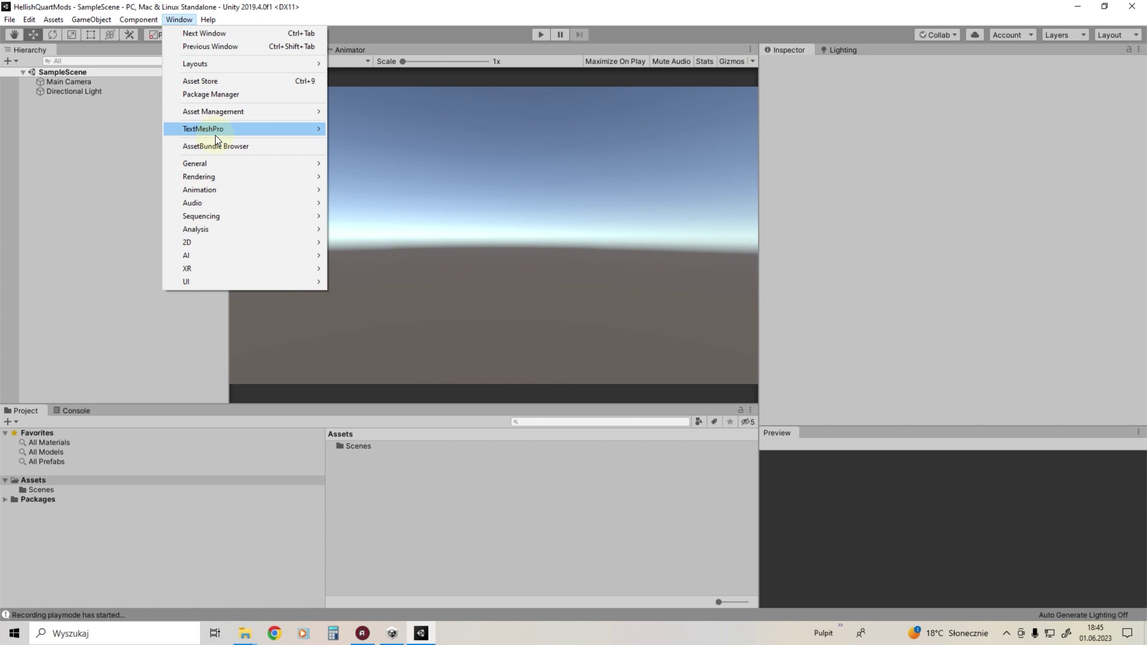
left_click(227, 146)
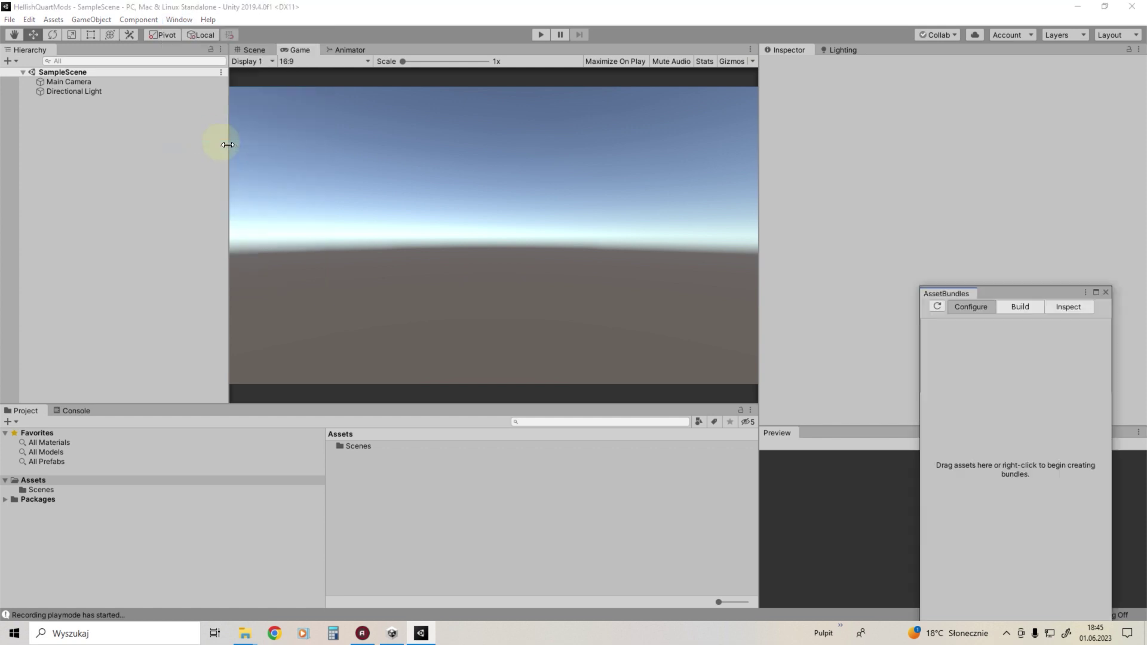
left_click_drag(992, 292, 413, 50)
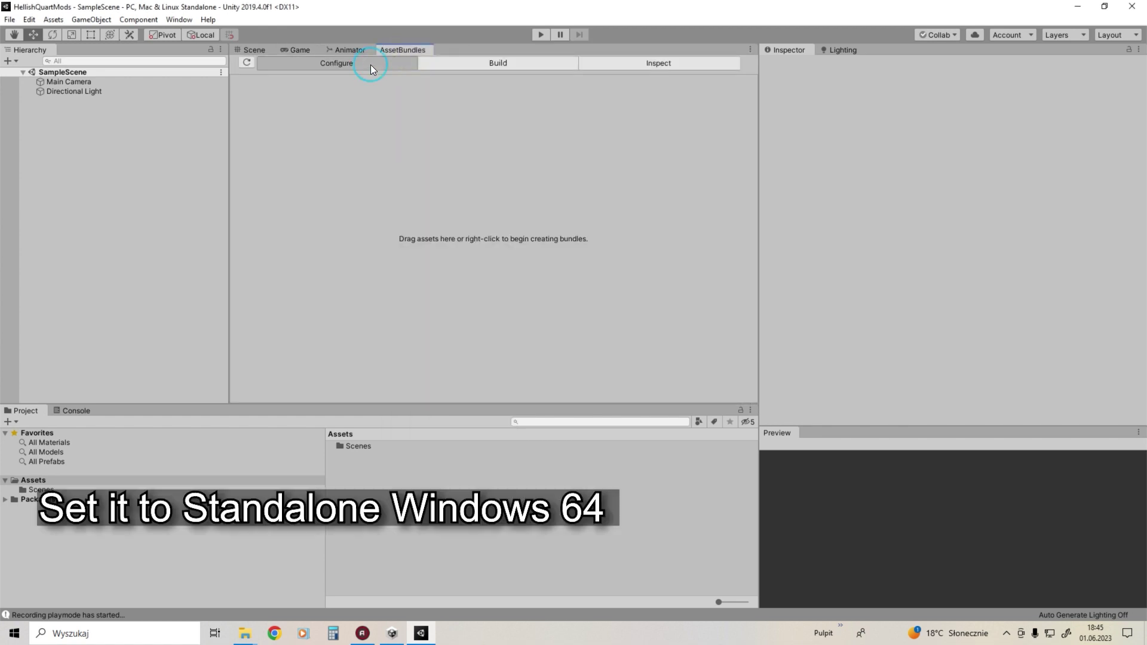
Set the AssetBundle Build tab's target to Standalone Windows 64.
left_click(449, 64)
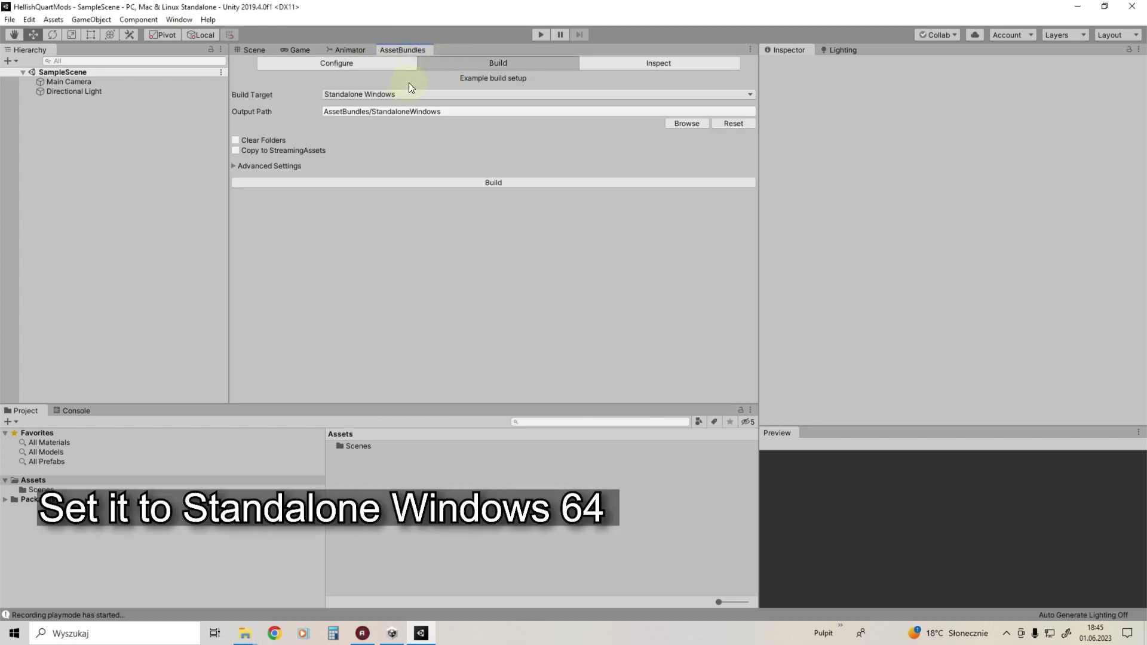
left_click(385, 94)
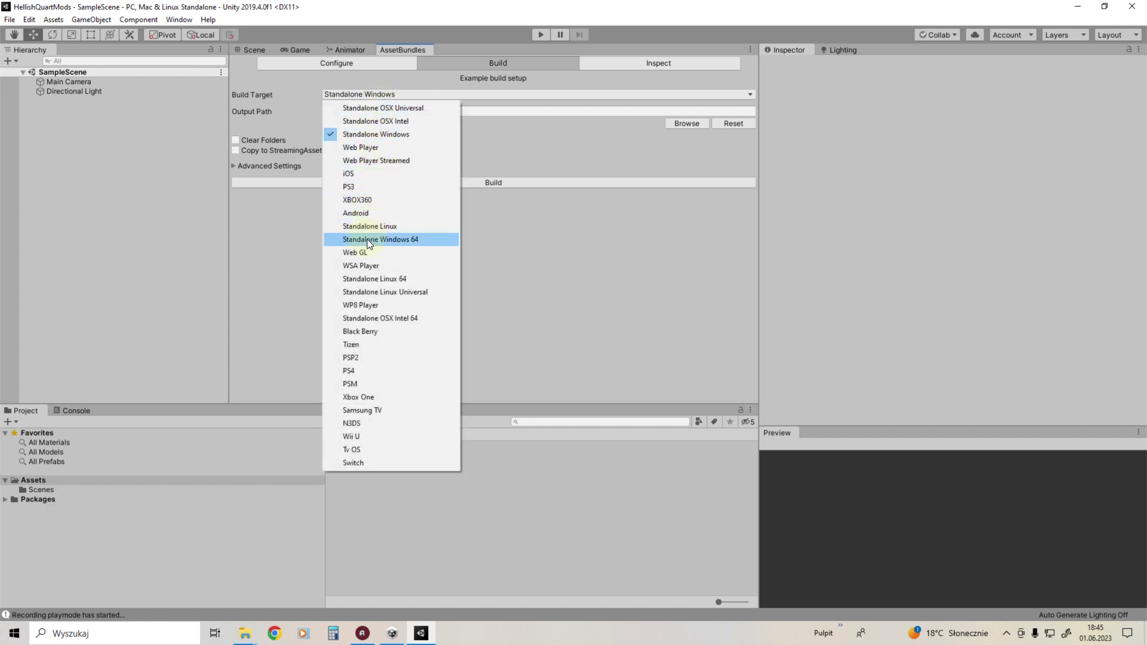
left_click(405, 240)
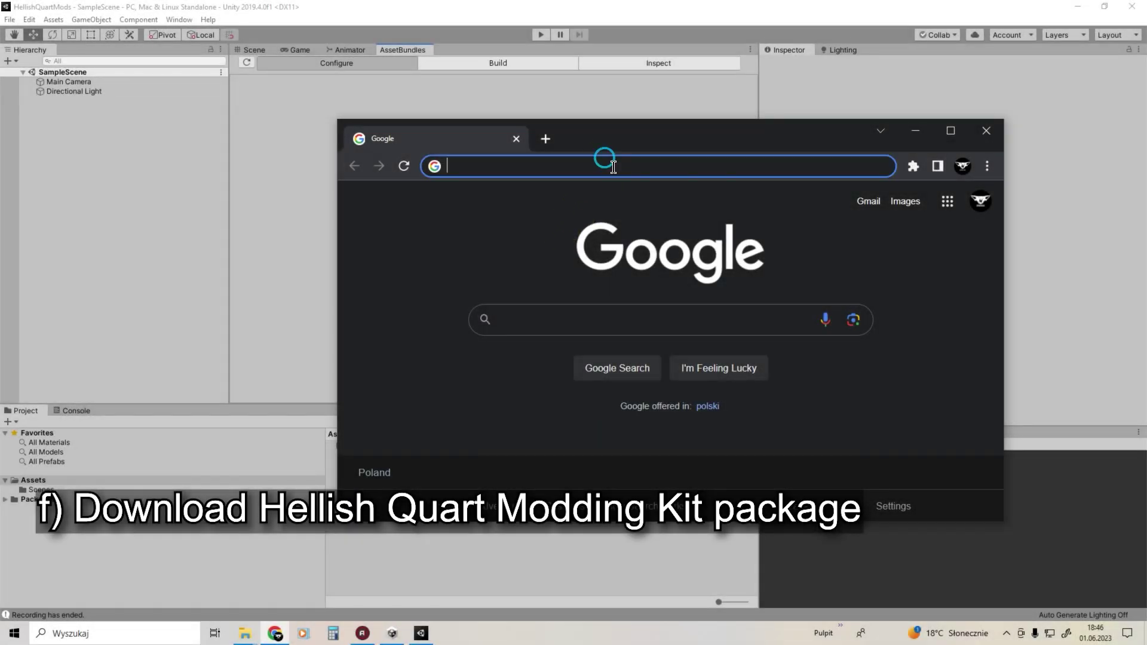
Download the Hellish Quart Modding Kit package from hellishquart.com's modding page and open it.
type("hellishquart.com")
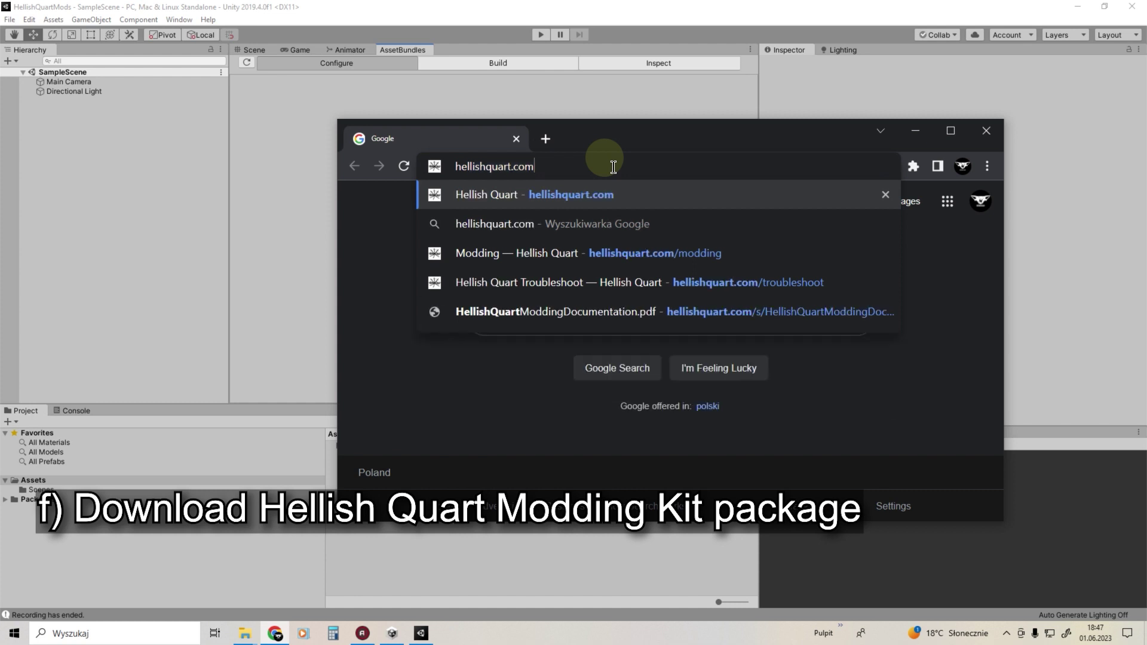
key("Return")
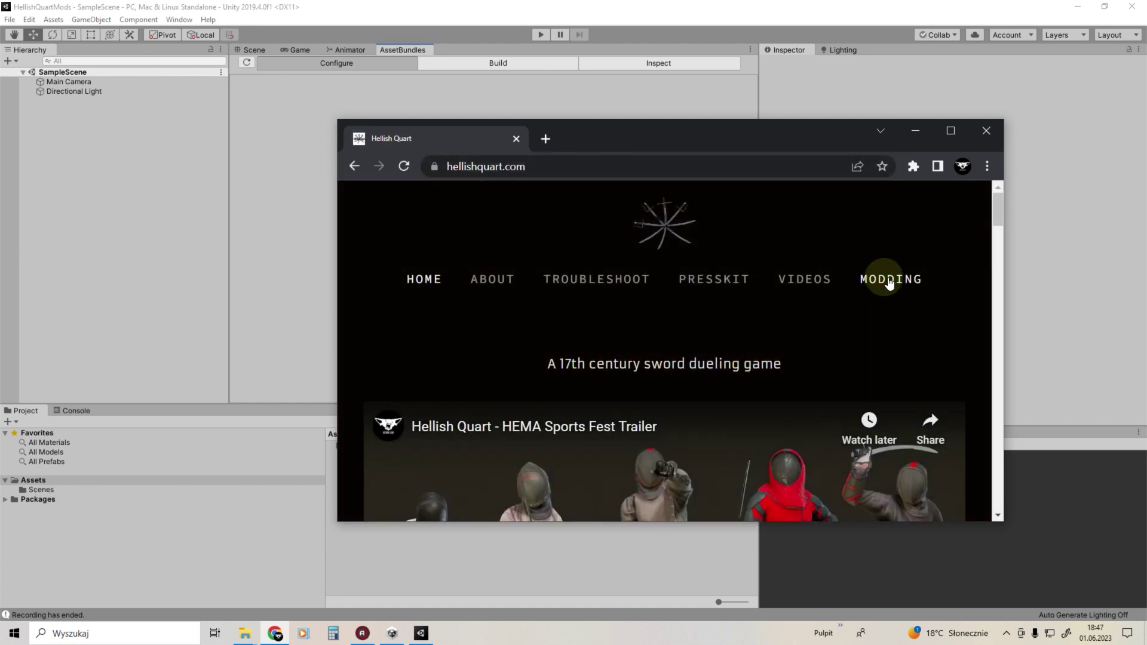
left_click(889, 280)
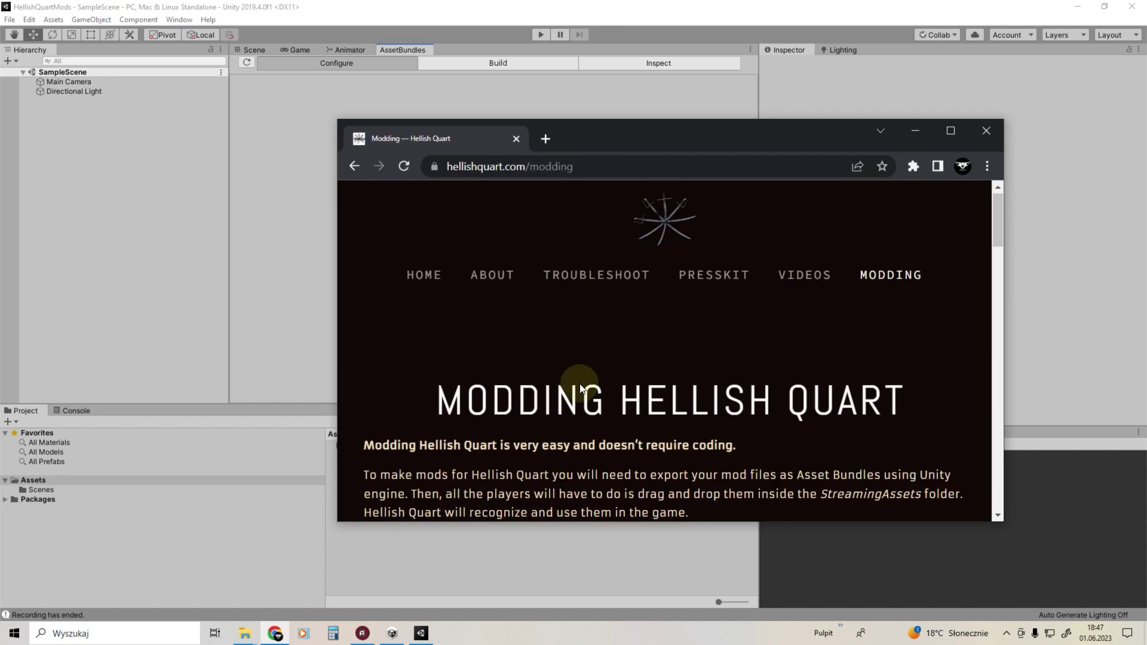
scroll(580, 385, "down", 10)
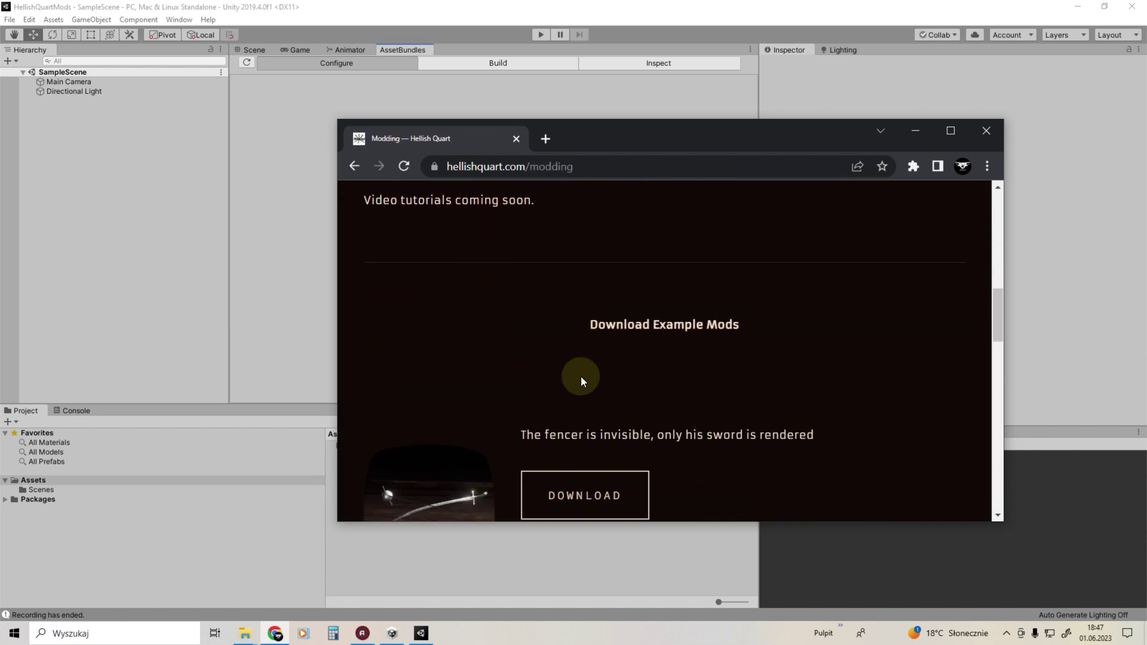
scroll(580, 376, "up", 3)
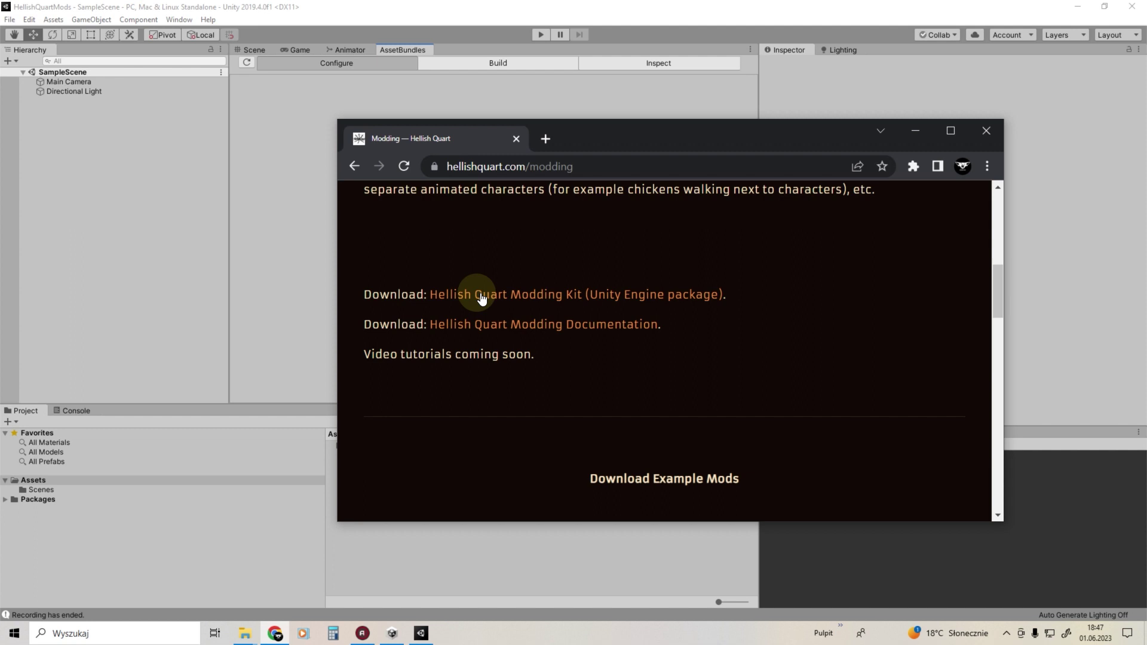
left_click(507, 296)
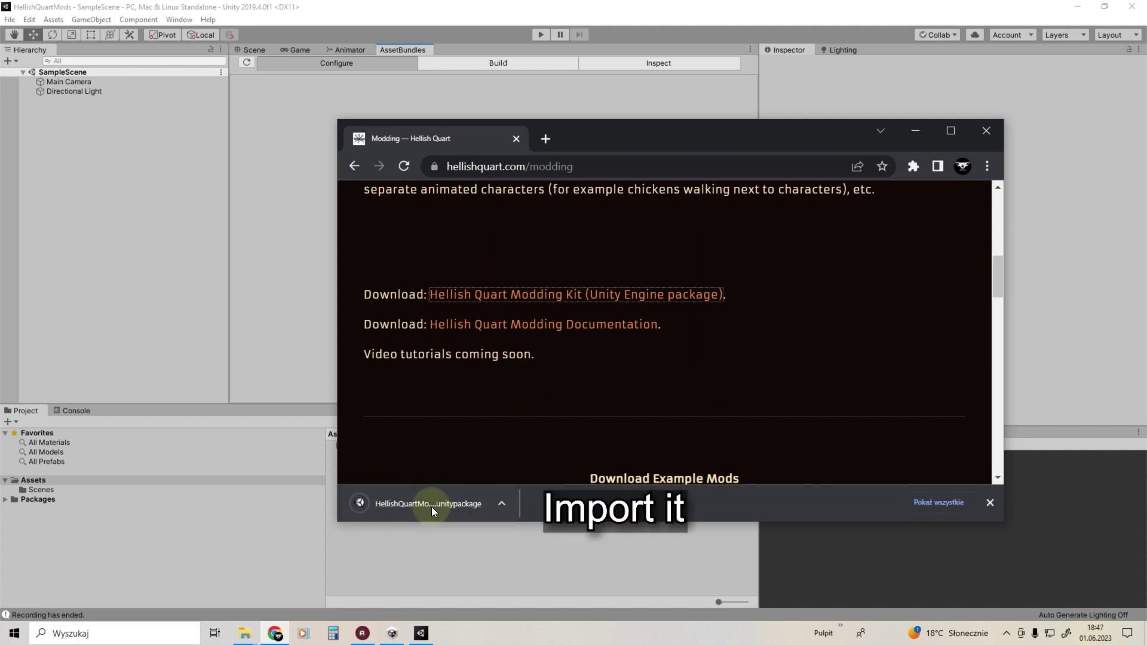
left_click(428, 502)
Drag the modding kit package into the Project panel and import all its files.
left_click_drag(427, 501, 38, 480)
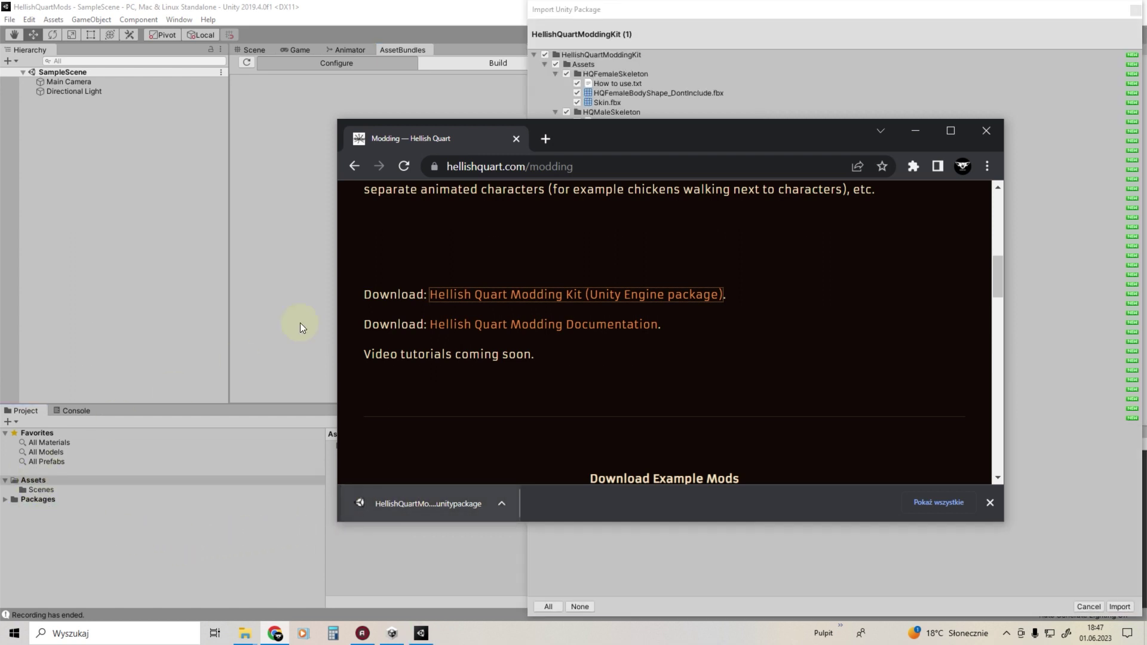
left_click(628, 9)
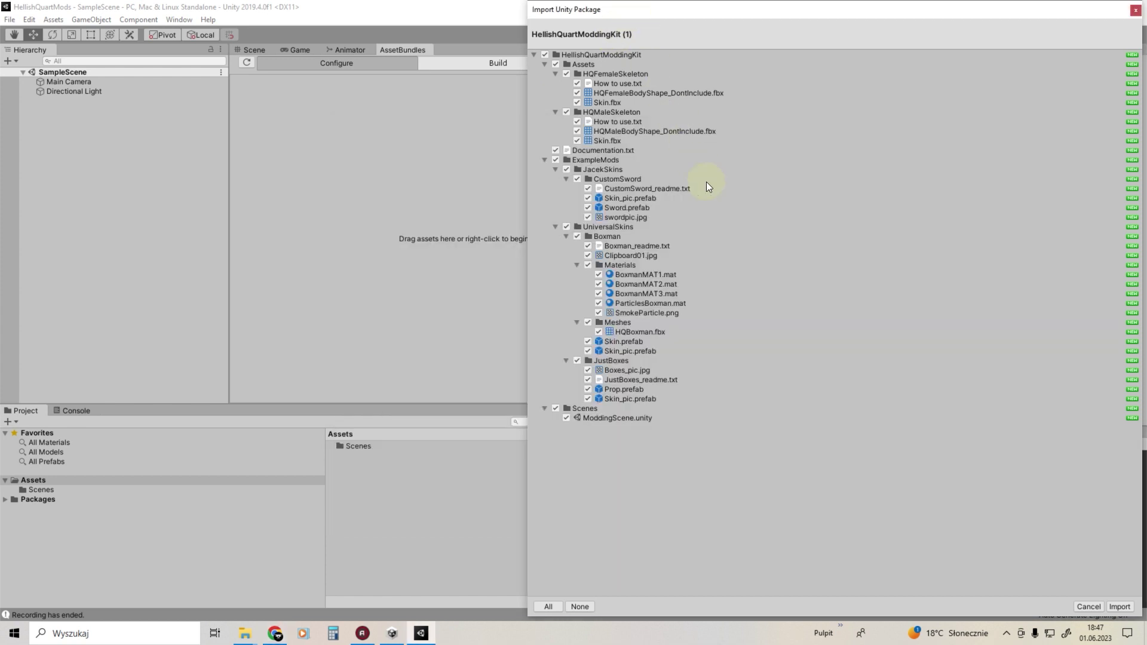
left_click(1120, 606)
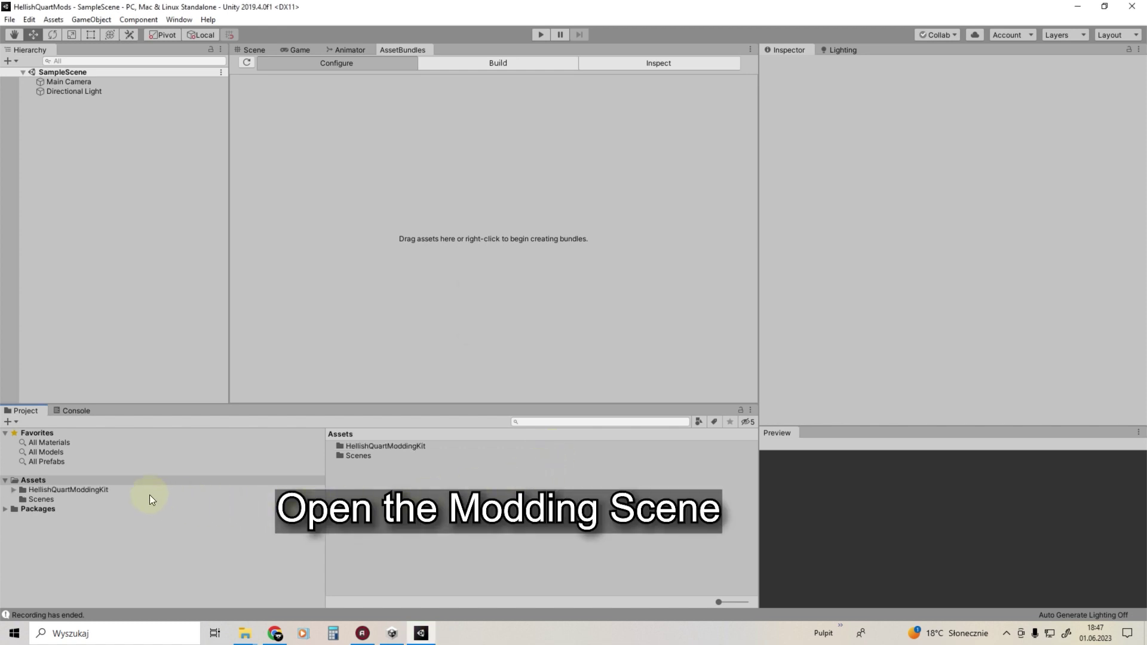
Load ModdingScene from HellishQuartModdingKit > Scenes and show it in the Scene view.
left_click(105, 489)
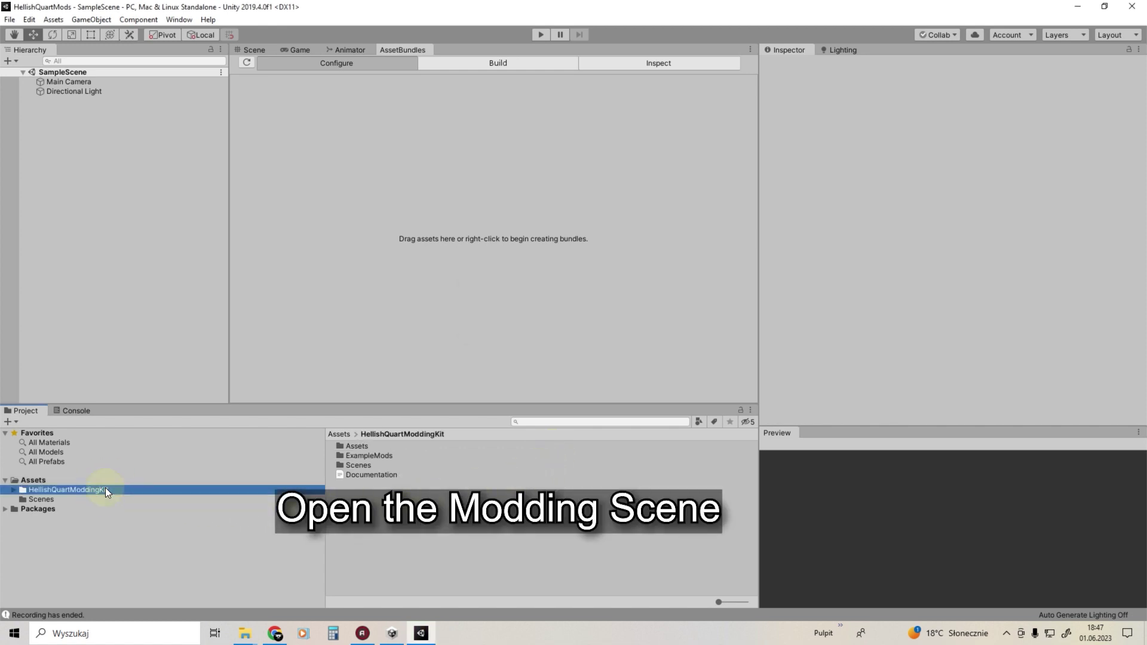
double_click(344, 464)
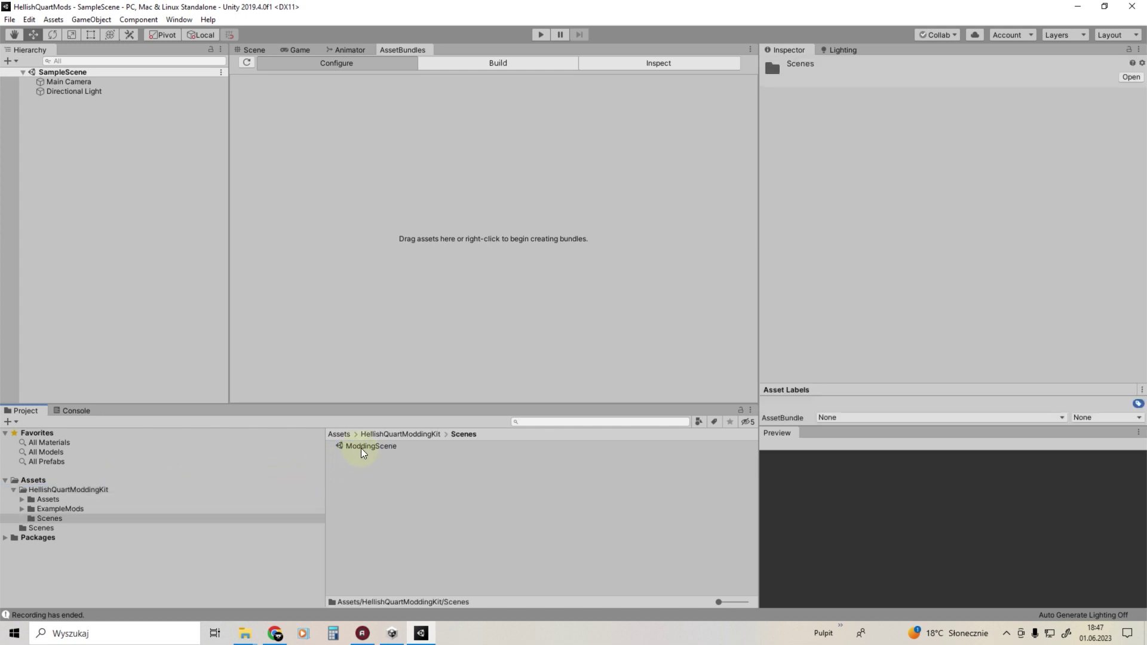
double_click(362, 446)
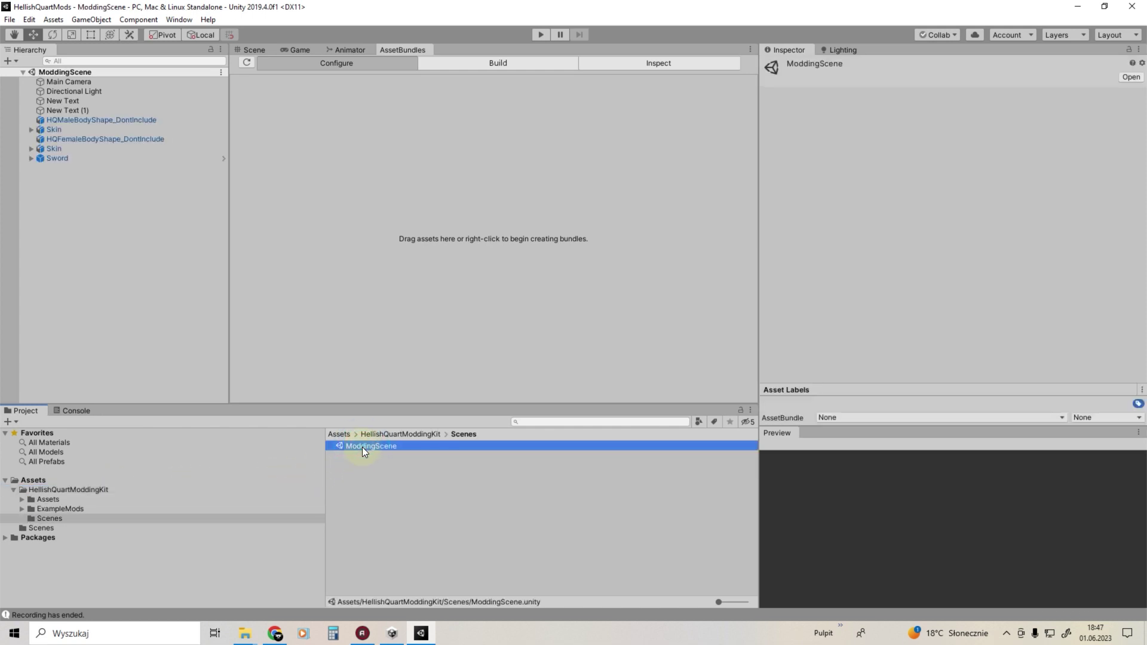
left_click(254, 51)
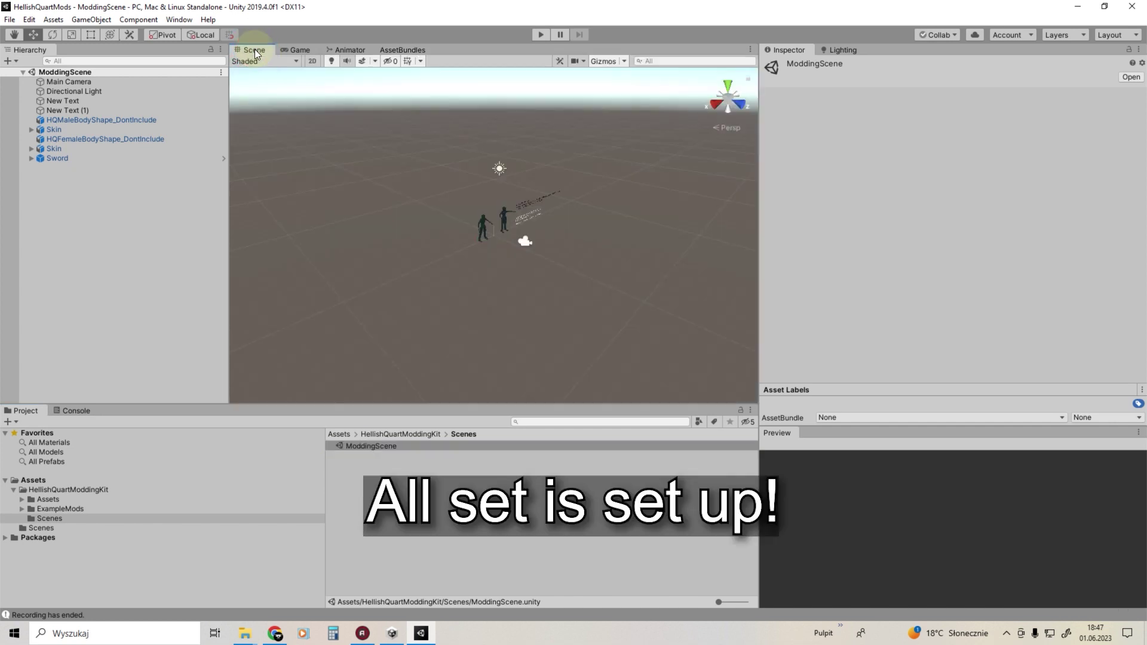